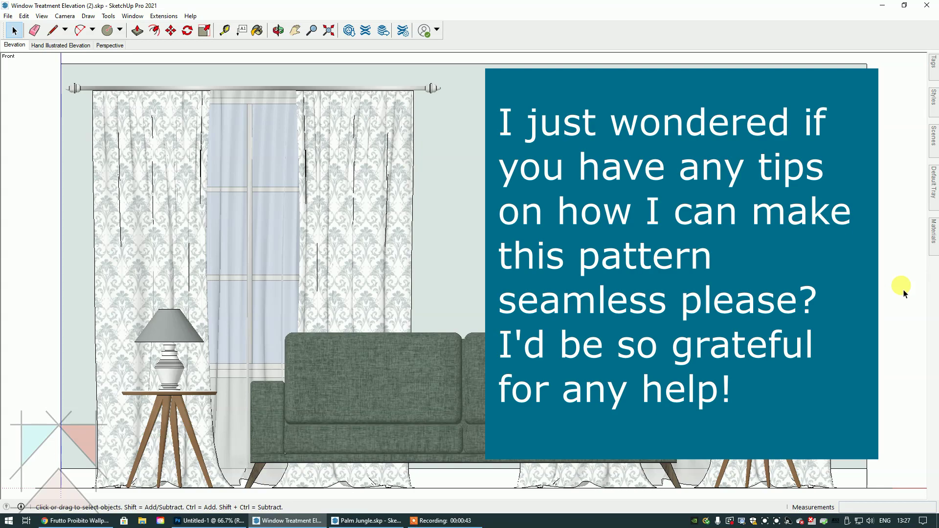
# Bring the Jane Clayton Frutto Proibito Wallpaper page (Cerulean & Orange, £165.00 per roll) to the front
pyautogui.click(58, 522)
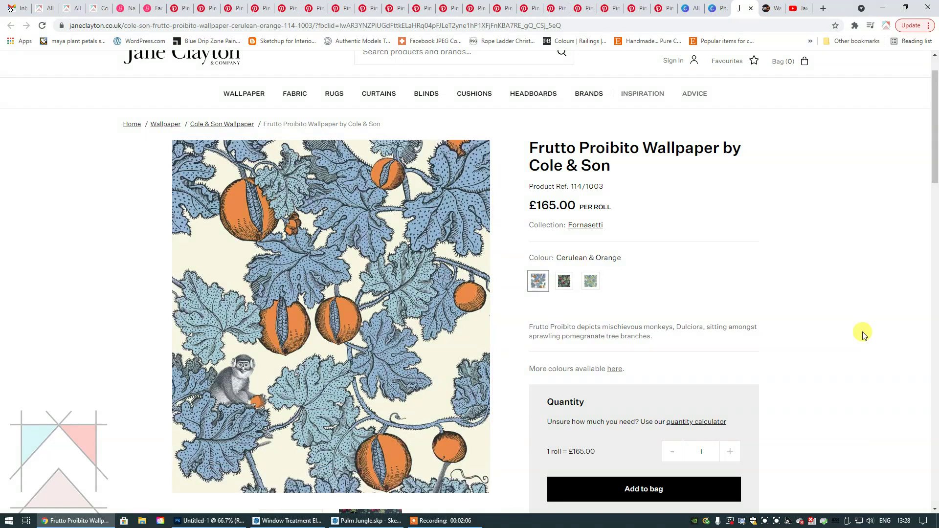
pyautogui.scroll(-2, 866, 332)
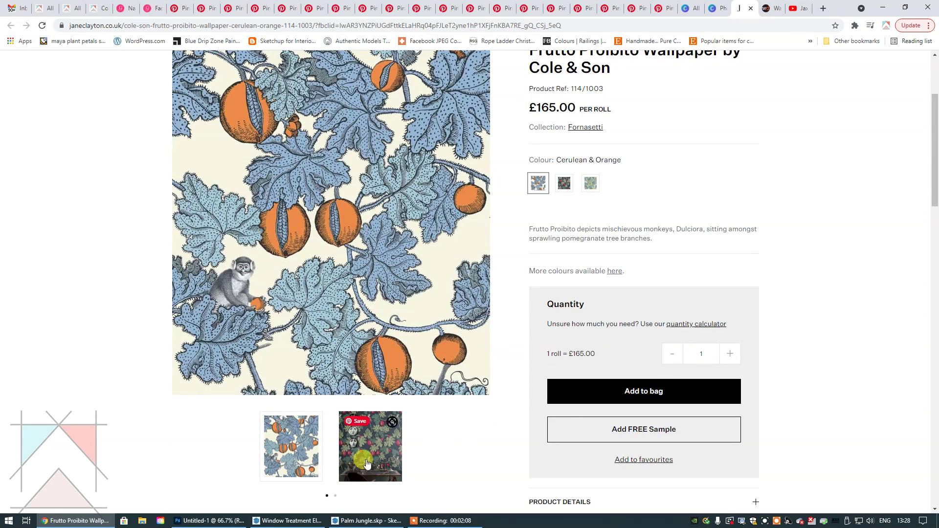
pyautogui.click(375, 459)
pyautogui.scroll(2, 797, 380)
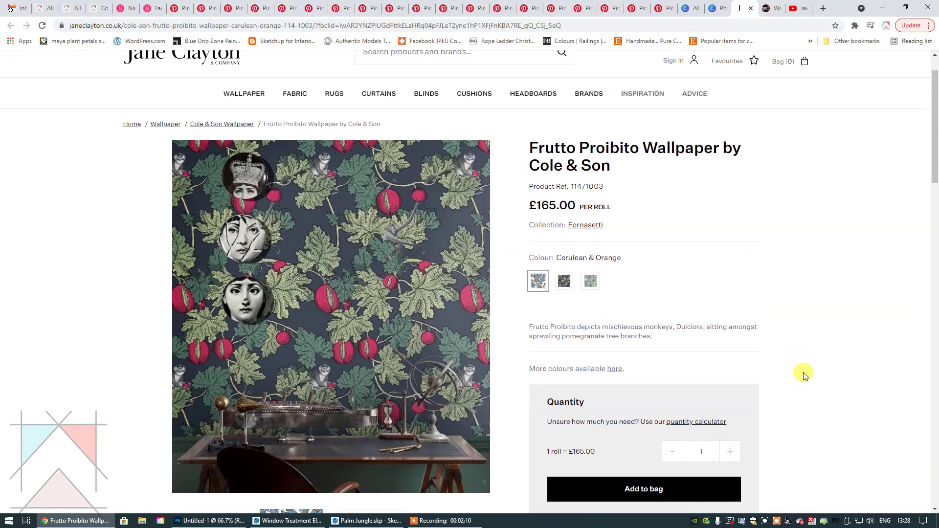
pyautogui.scroll(-1, 821, 361)
pyautogui.scroll(1, 821, 362)
pyautogui.moveTo(356, 335)
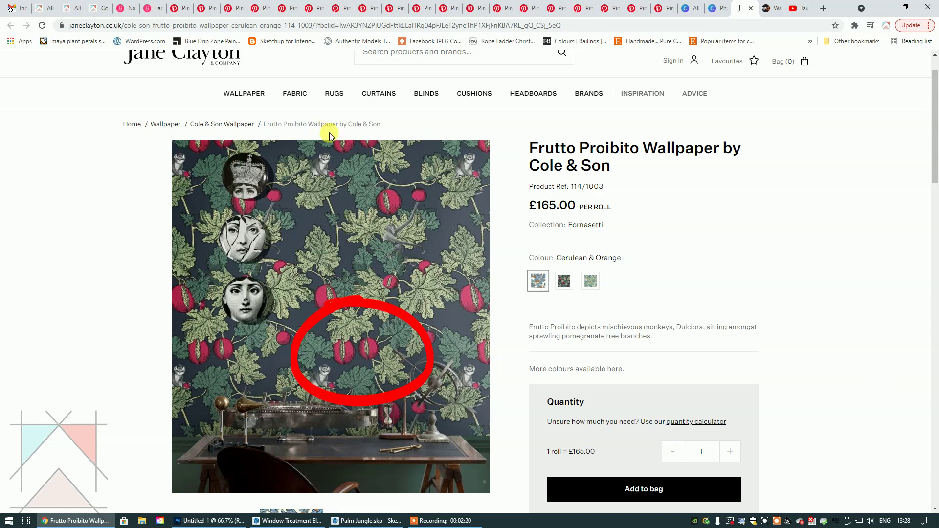
pyautogui.moveTo(356, 144)
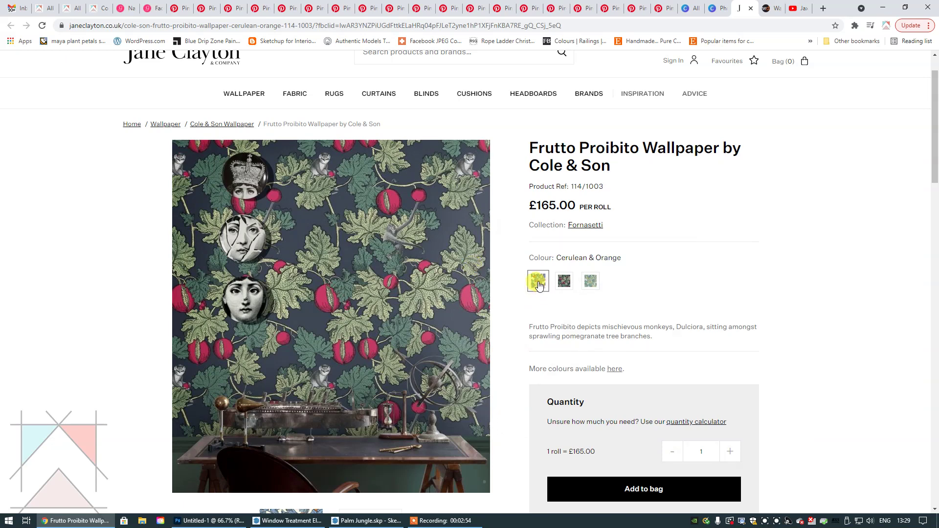
pyautogui.scroll(-2, 315, 506)
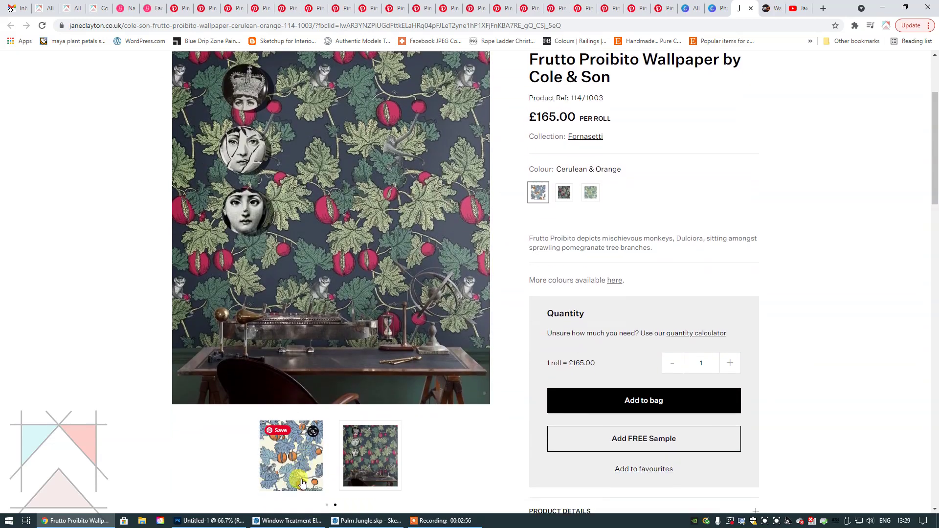
pyautogui.click(316, 467)
pyautogui.scroll(2, 929, 372)
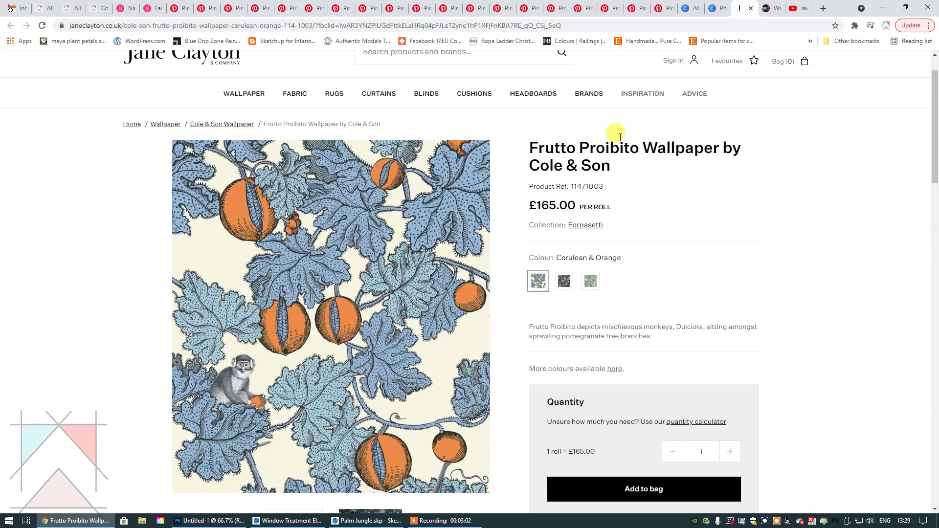
pyautogui.moveTo(529, 147); pyautogui.dragTo(622, 161)
pyautogui.hotkey('ctrl', 'c')
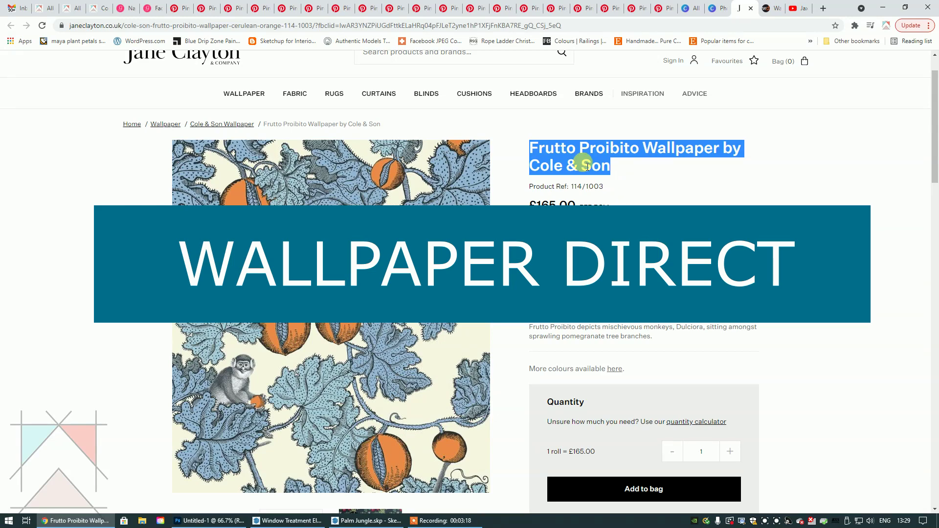
# Copy the title 'Frutto Proibito Wallpaper by Cole & Son' and switch to the Wallpaper Direct site
pyautogui.rightClick(575, 154)
pyautogui.click(583, 160)
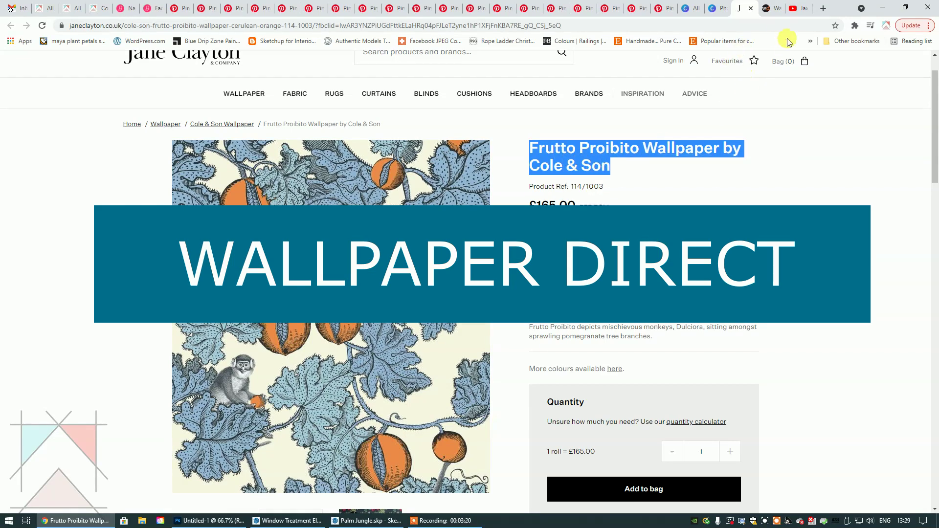
pyautogui.click(773, 8)
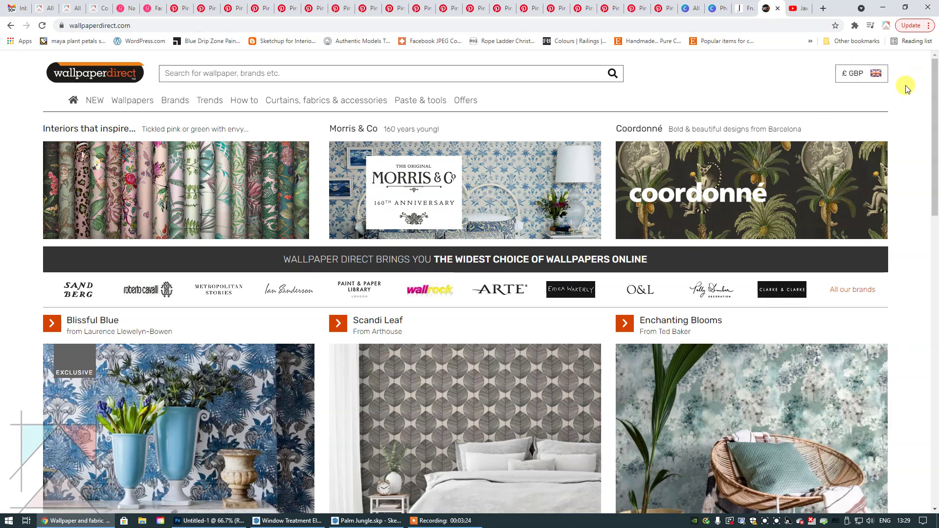
# Search Wallpaper Direct for the pasted Frutto Proibito title and open the Cole & Son product page
pyautogui.rightClick(235, 71)
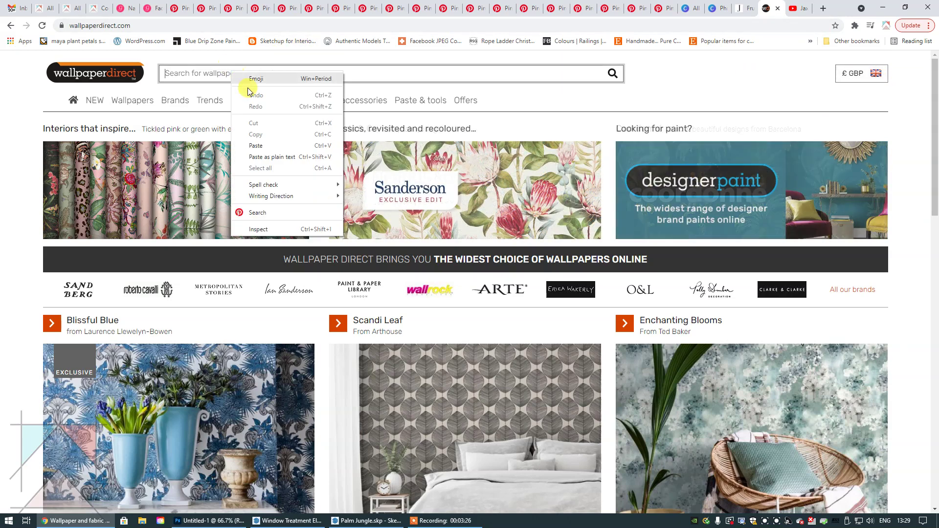
pyautogui.click(269, 143)
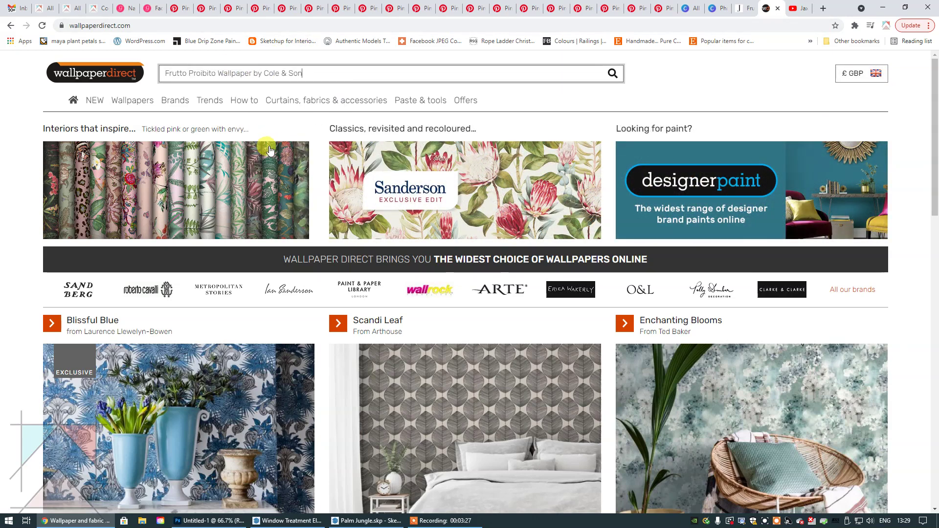
pyautogui.click(613, 74)
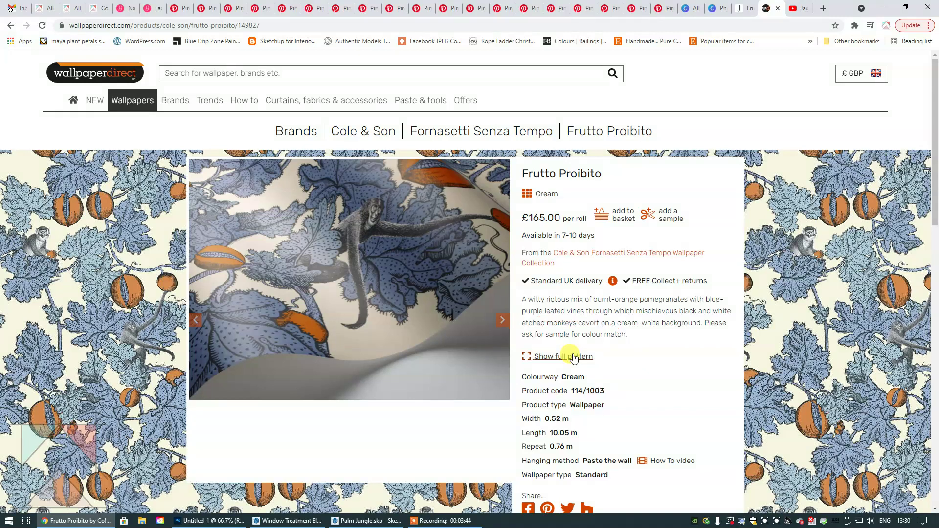
pyautogui.click(574, 358)
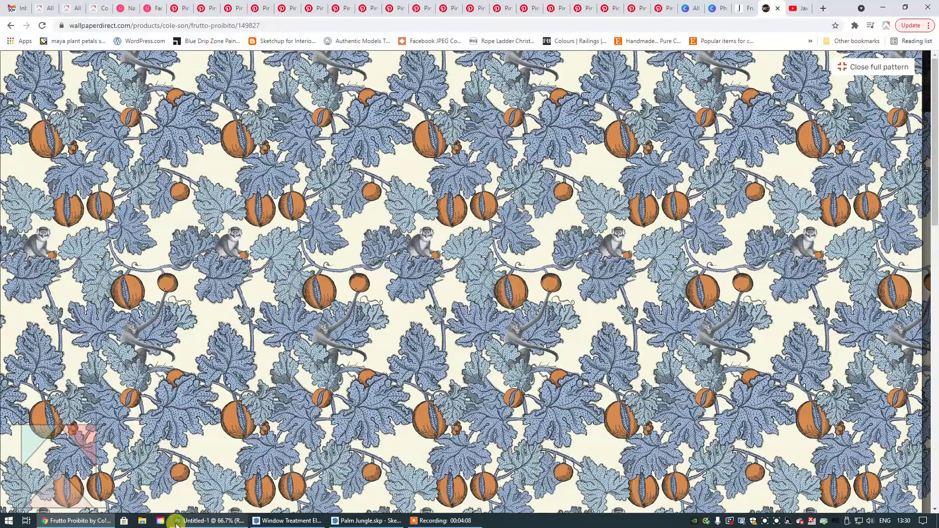
# Switch to the blank 1920×1080 Untitled-1 document in Photoshop
pyautogui.click(212, 521)
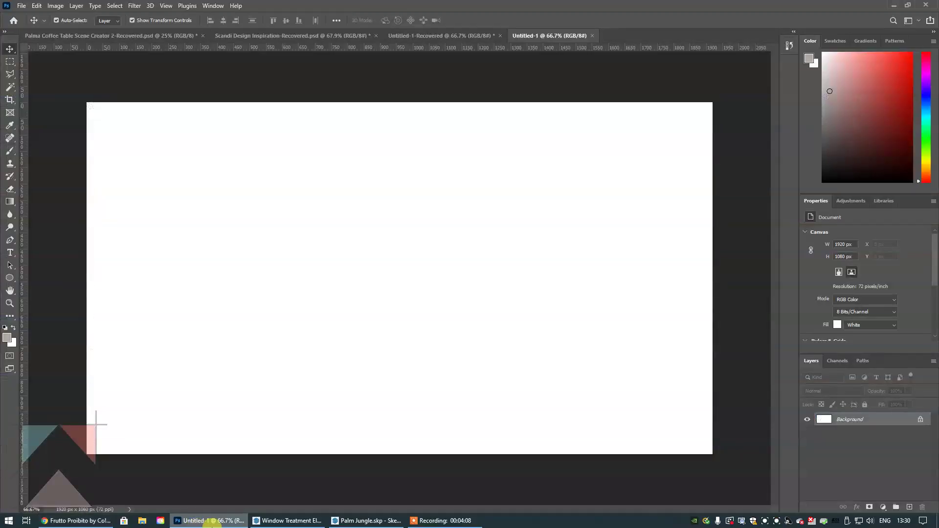
pyautogui.click(37, 6)
# Paste the full-pattern screenshot as Layer 1 and crop the browser bars off the top
pyautogui.click(54, 92)
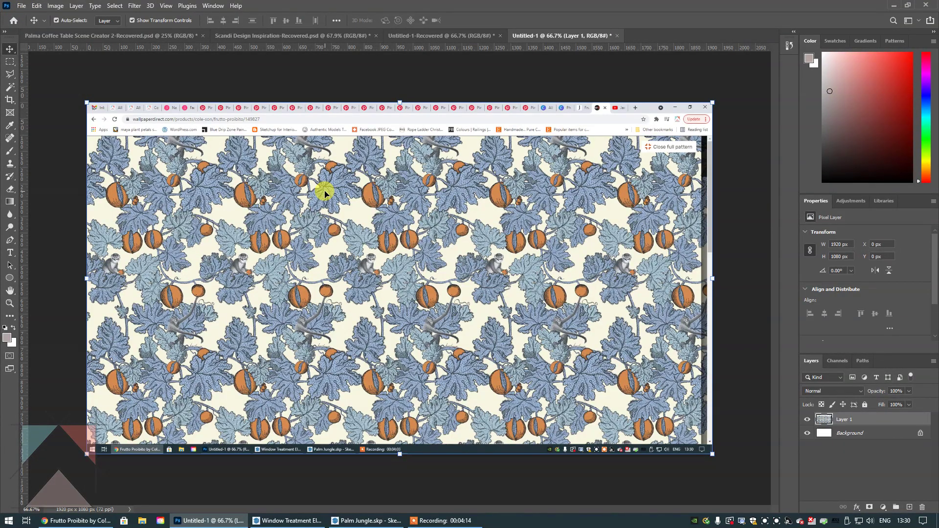
pyautogui.click(10, 101)
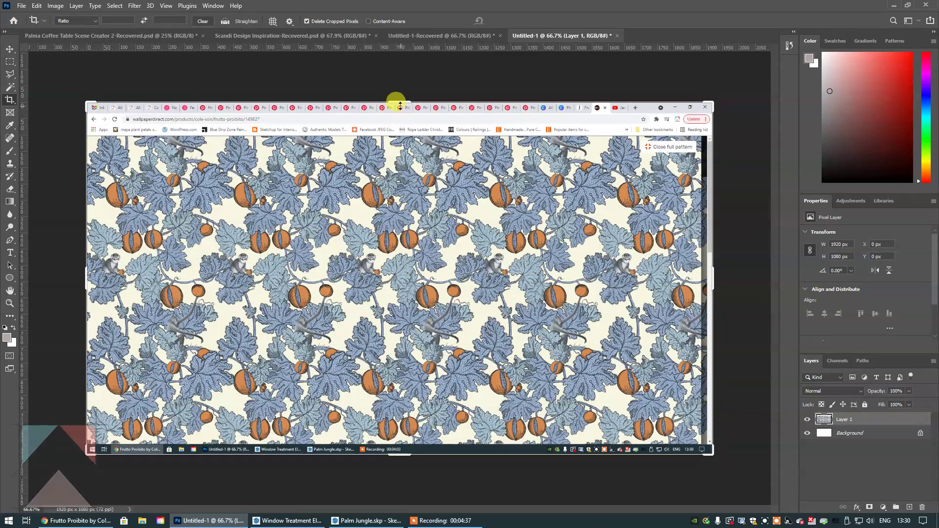
pyautogui.moveTo(398, 104); pyautogui.dragTo(400, 172)
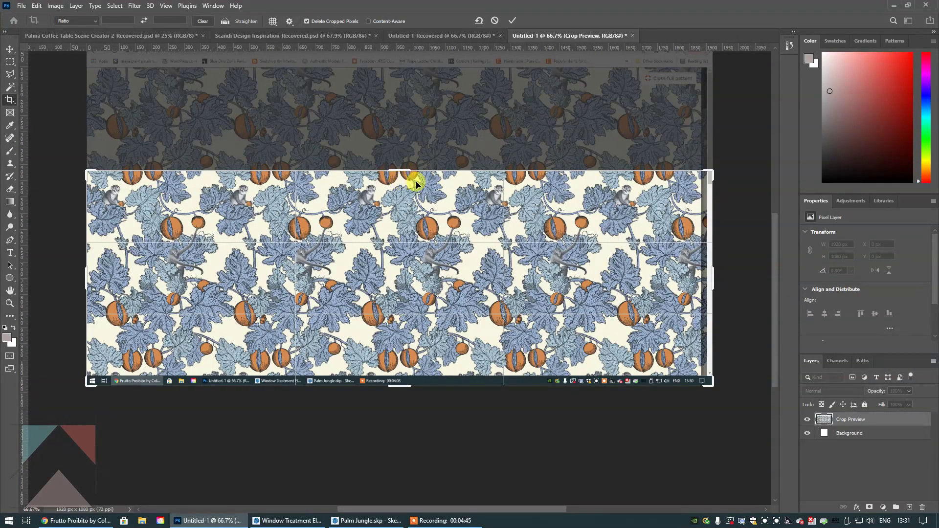
# Trim the crop to 579 px high and pull the sides in to about 393 px wide
pyautogui.click(384, 358)
pyautogui.moveTo(399, 387); pyautogui.dragTo(396, 372)
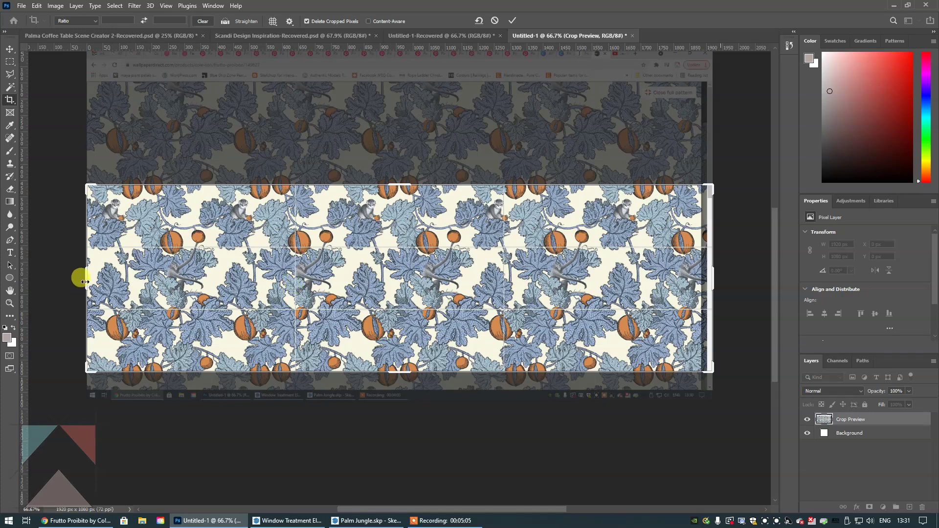
pyautogui.moveTo(84, 282)
pyautogui.mouseDown()
pyautogui.moveTo(170, 276)
pyautogui.moveTo(205, 293)
pyautogui.mouseUp()
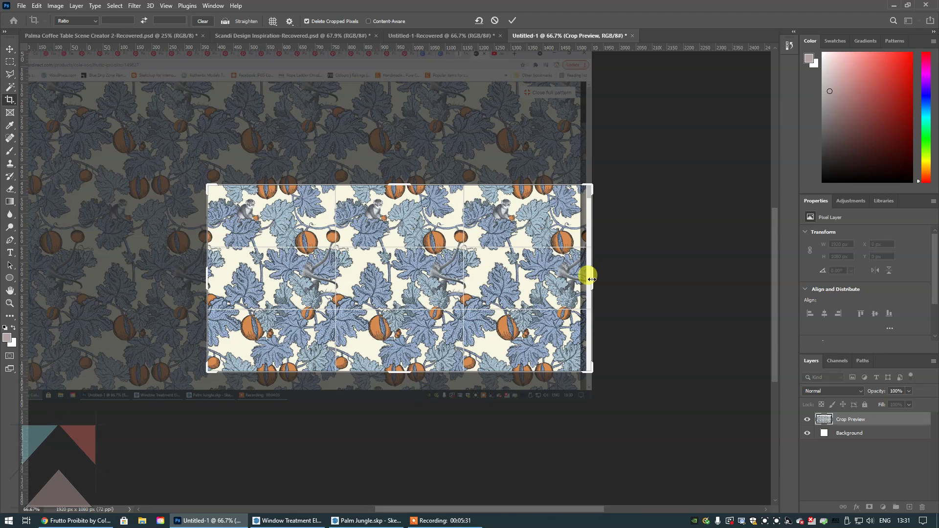
pyautogui.moveTo(591, 278); pyautogui.dragTo(464, 277)
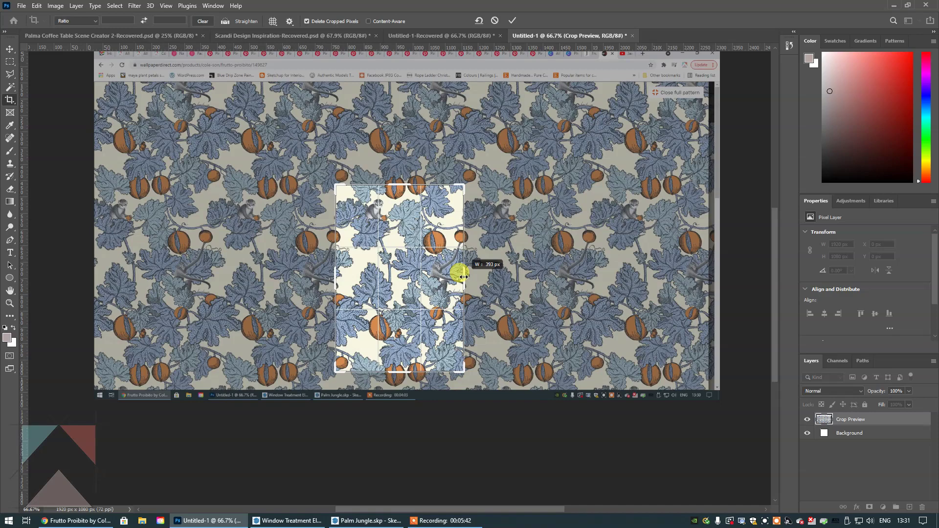
pyautogui.moveTo(464, 277); pyautogui.dragTo(464, 277)
pyautogui.moveTo(464, 276); pyautogui.dragTo(463, 277)
# Check the crop edges at 200% zoom, set the width to 391 px, and commit the crop
pyautogui.moveTo(464, 276); pyautogui.dragTo(464, 277)
pyautogui.click(166, 6)
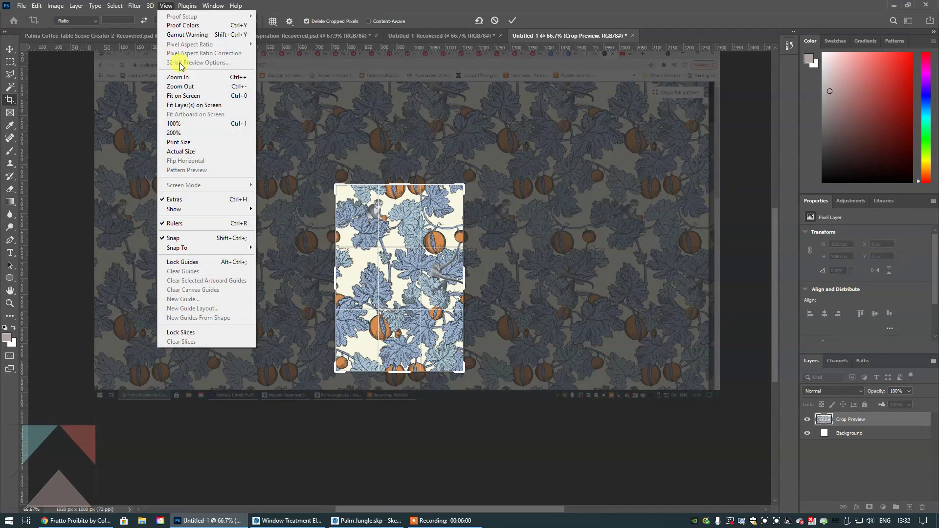
pyautogui.click(182, 78)
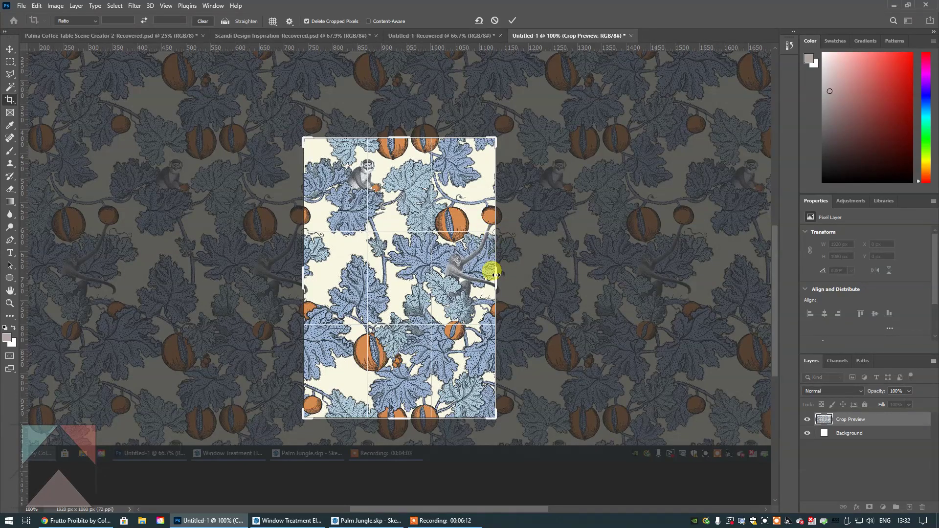
pyautogui.click(166, 5)
pyautogui.click(181, 78)
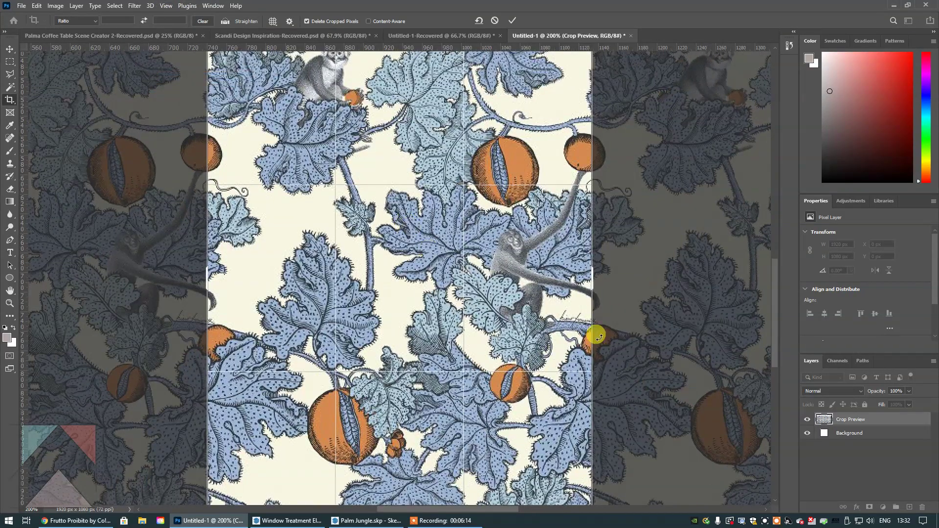
pyautogui.click(166, 5)
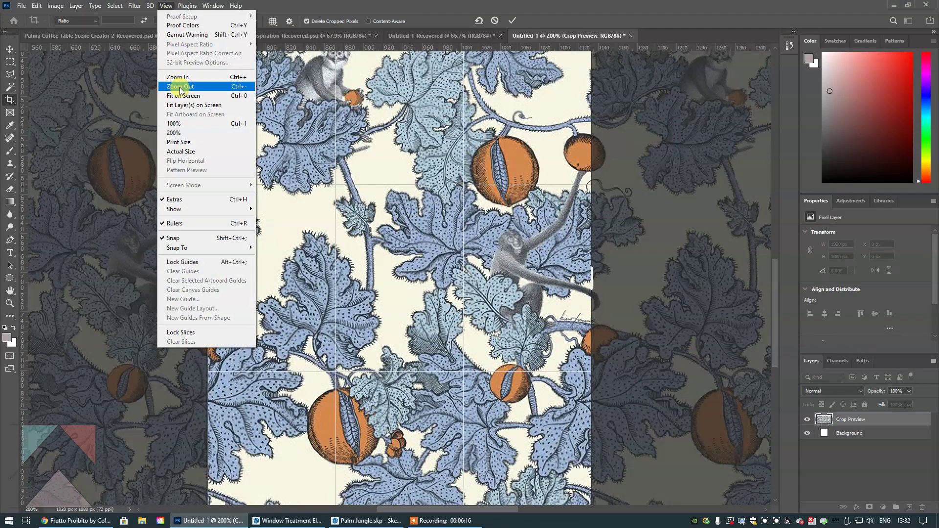
pyautogui.click(181, 86)
pyautogui.moveTo(488, 277); pyautogui.dragTo(495, 281)
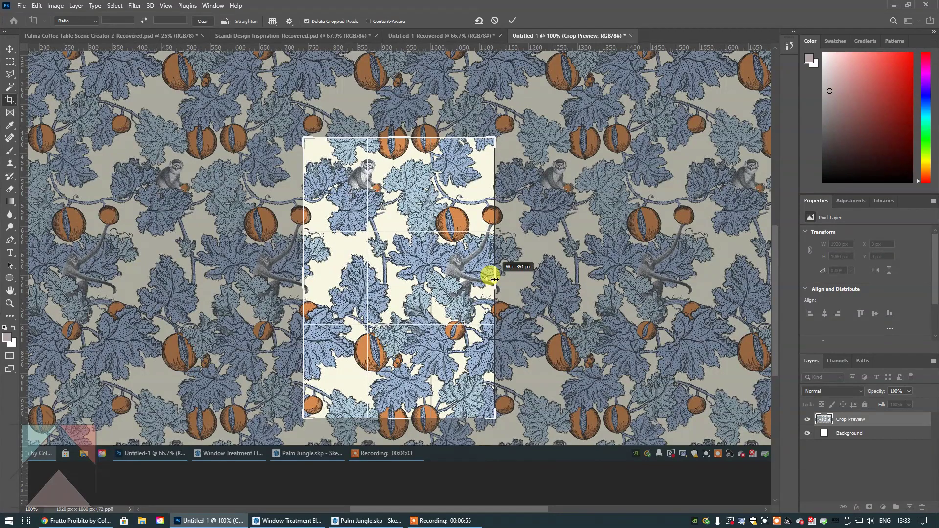
pyautogui.moveTo(494, 279); pyautogui.dragTo(495, 279)
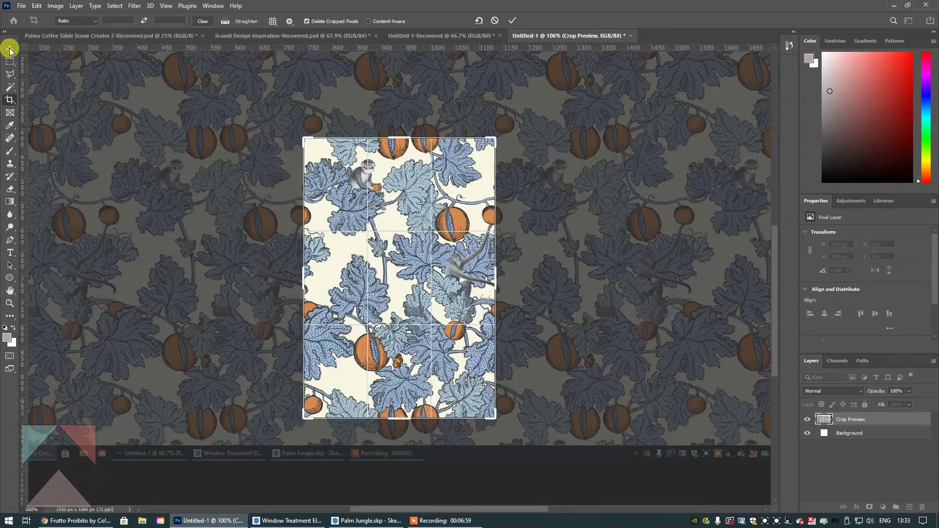
pyautogui.click(12, 50)
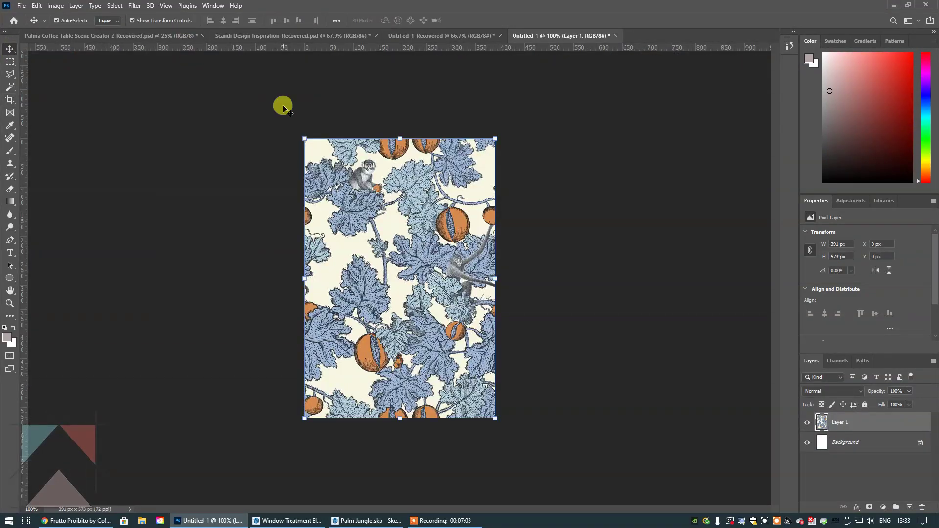
# Save the tile to the computer as the JPEG 'Cole & Son WP' with default quality options
pyautogui.click(247, 92)
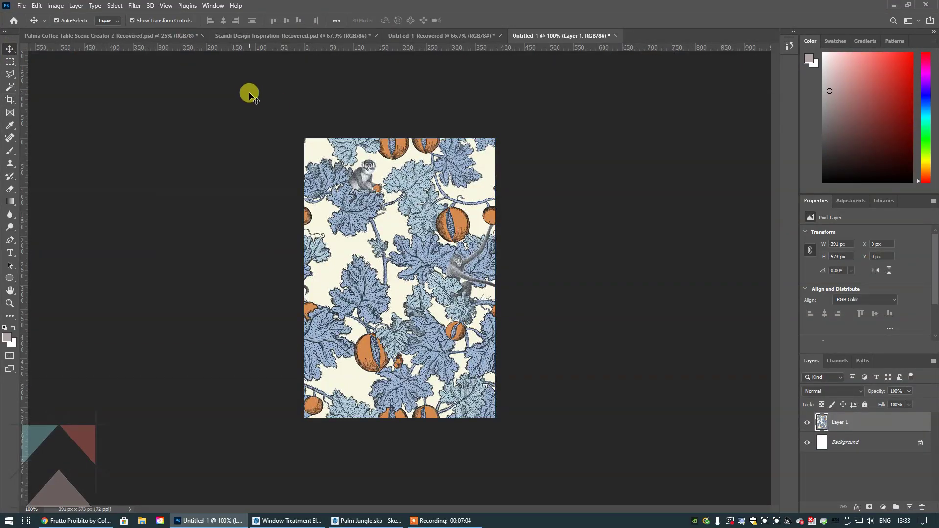
pyautogui.click(22, 6)
pyautogui.click(47, 124)
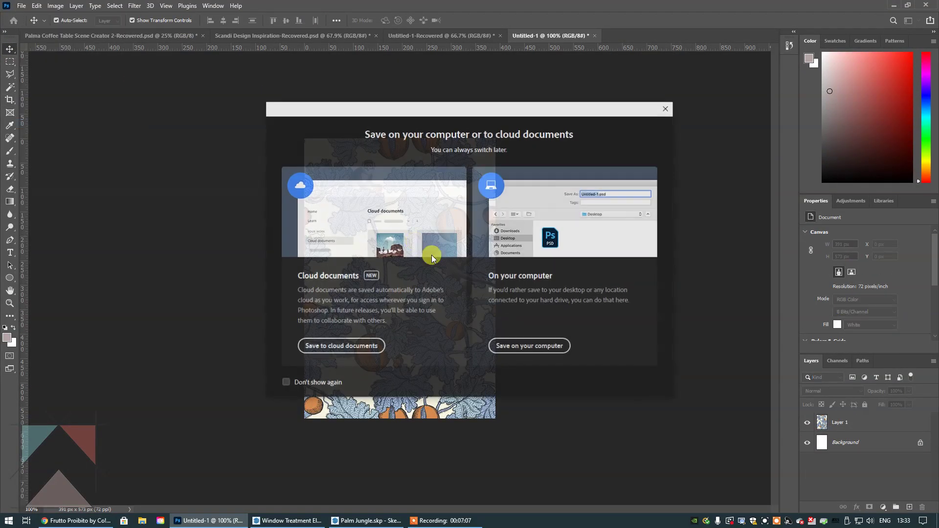
pyautogui.click(513, 341)
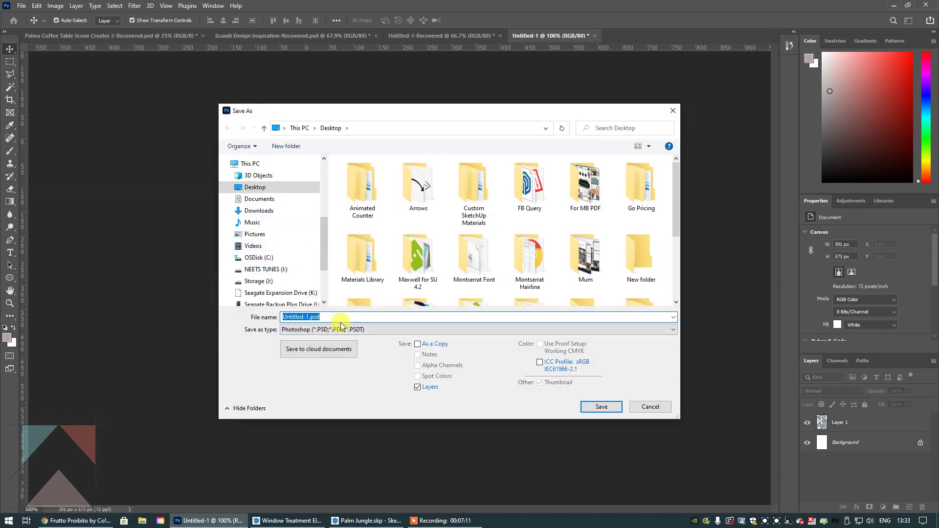
pyautogui.write('Cole & ')
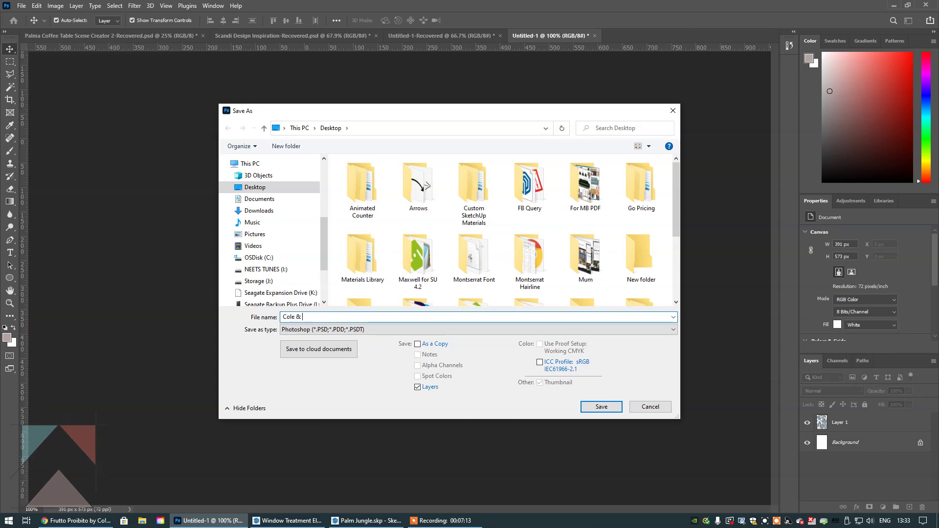
pyautogui.write('Son WP')
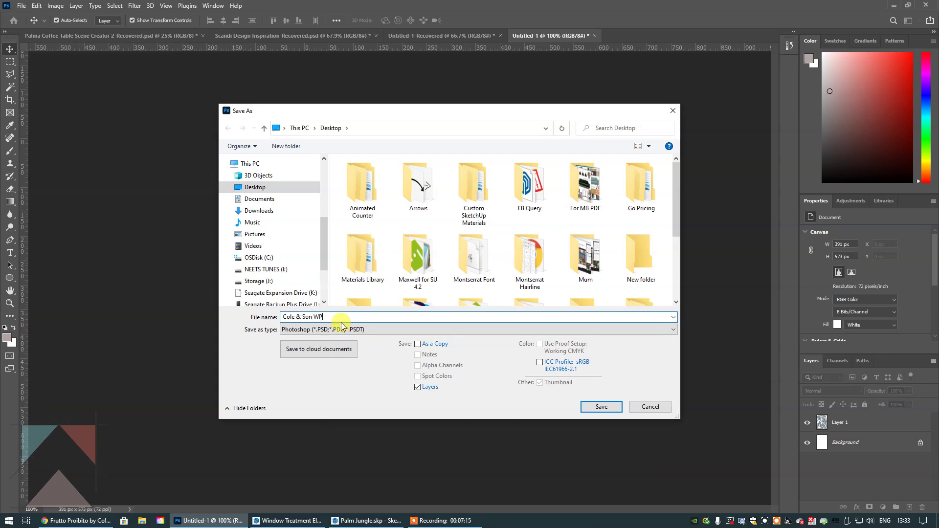
pyautogui.click(338, 330)
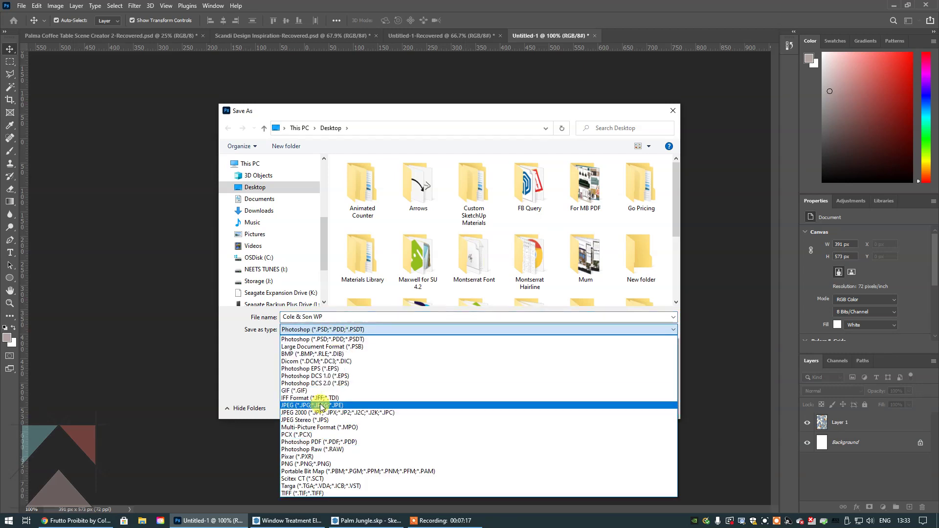
pyautogui.click(321, 407)
pyautogui.click(601, 407)
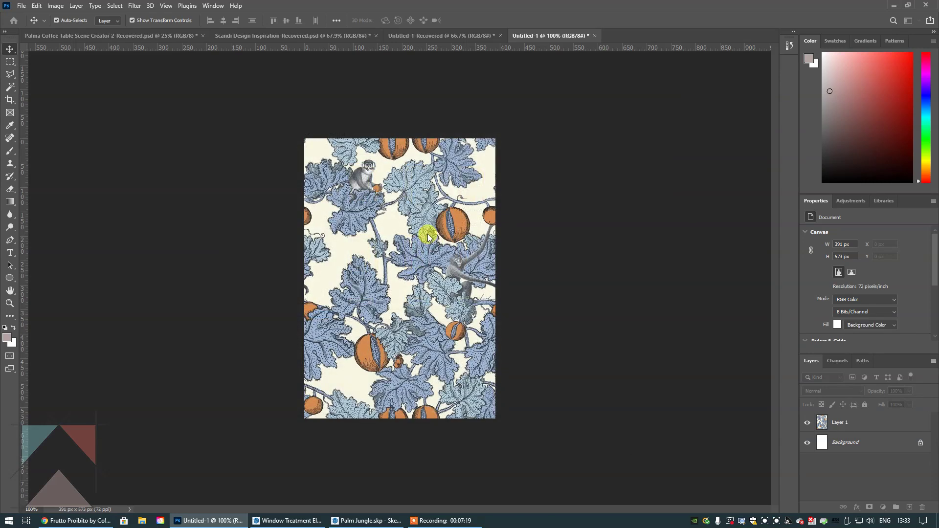
pyautogui.click(520, 133)
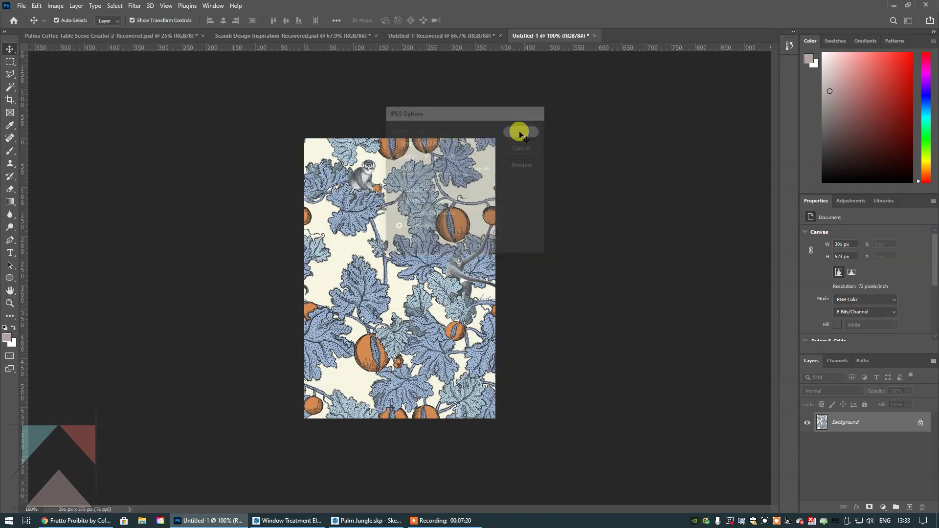
pyautogui.click(276, 520)
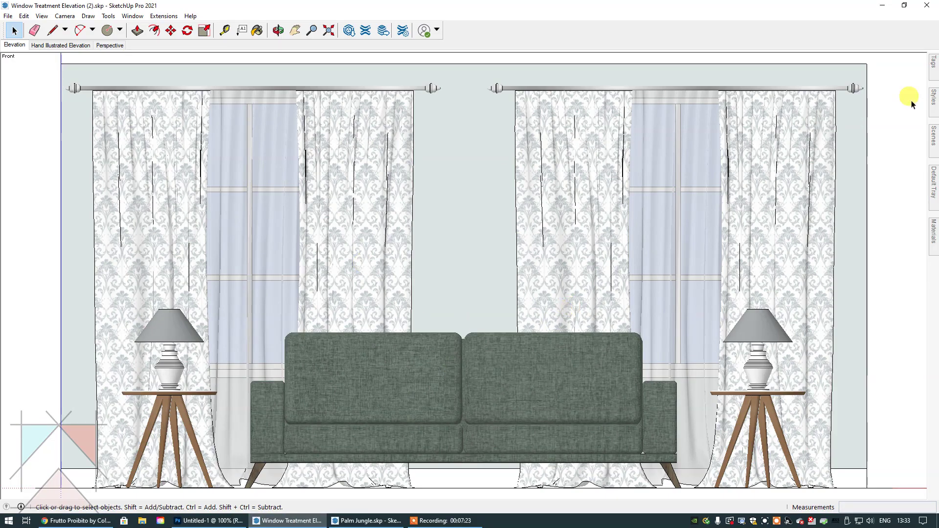
# Create a new material named Wallpaper in the Materials tray
pyautogui.click(932, 233)
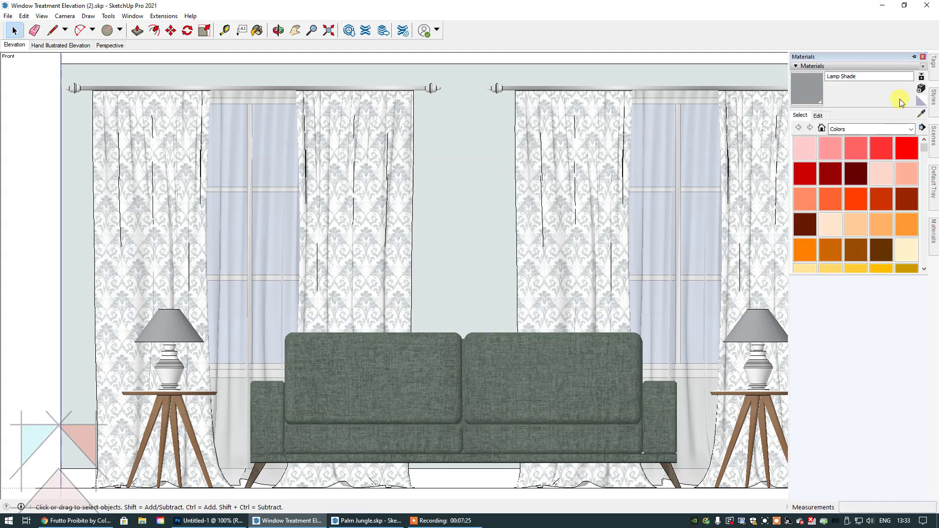
pyautogui.click(913, 56)
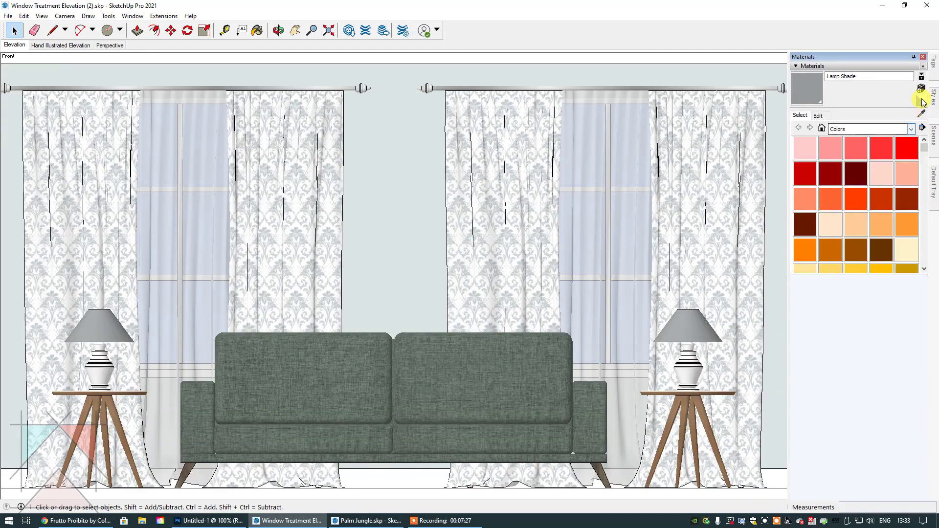
pyautogui.moveTo(446, 168); pyautogui.dragTo(424, 162)
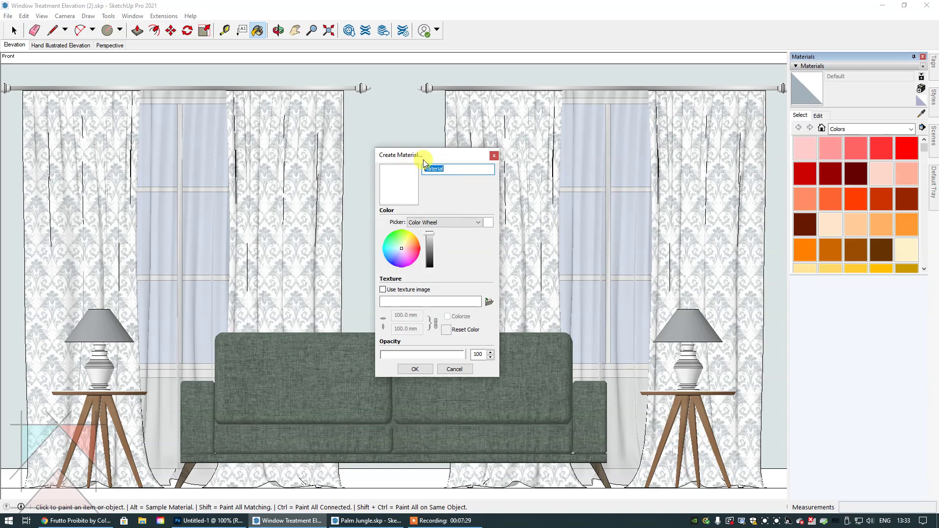
pyautogui.write('Wallpaper')
pyautogui.click(425, 368)
# Give the Wallpaper material the Desktop image Cole & Son WP.jpg as its texture
pyautogui.click(822, 128)
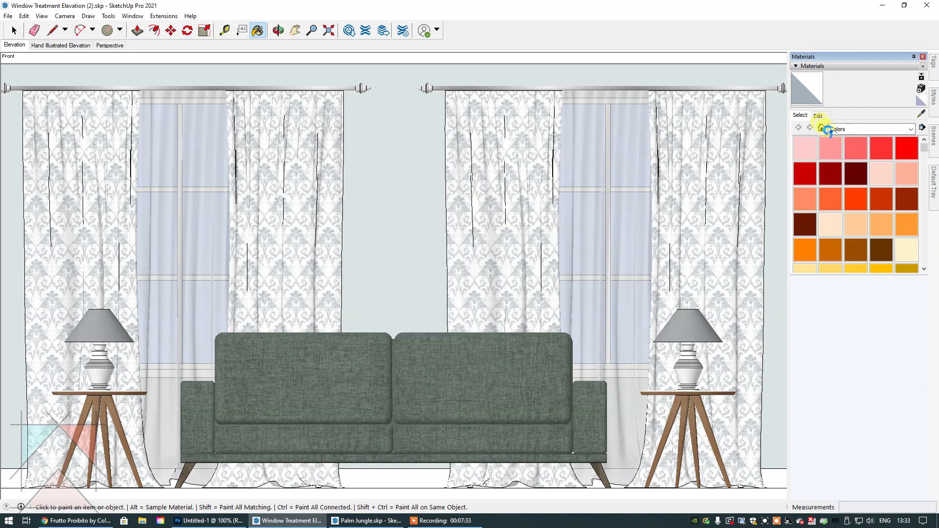
pyautogui.click(818, 116)
pyautogui.click(799, 203)
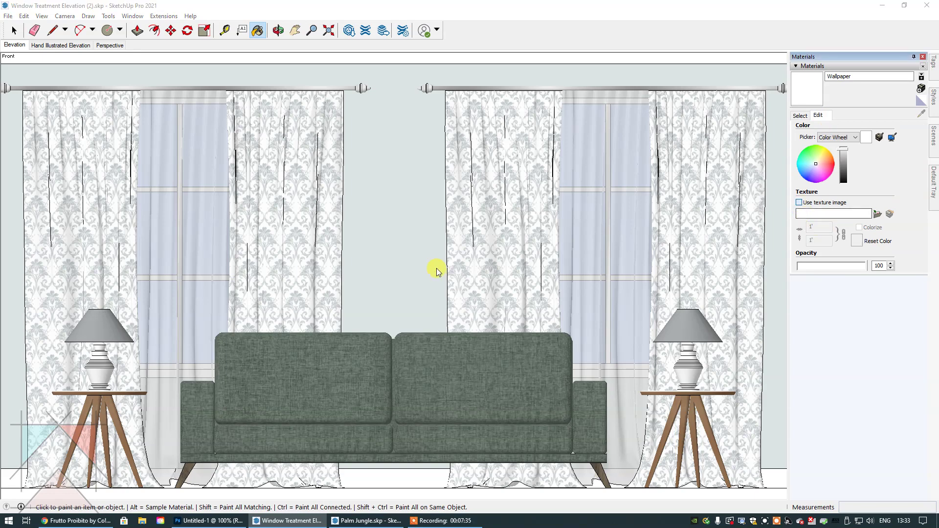
pyautogui.scroll(3, 419, 274)
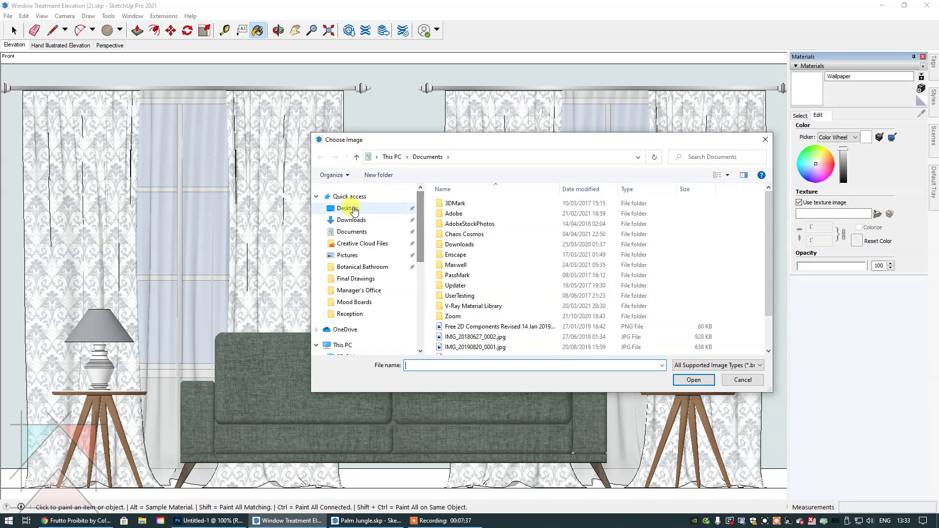
pyautogui.click(348, 208)
pyautogui.scroll(-5, 575, 273)
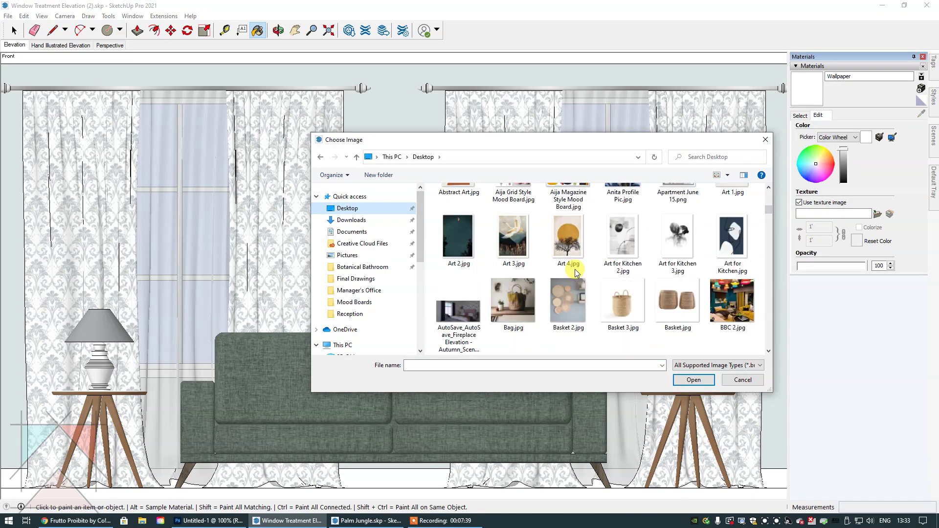
pyautogui.scroll(-5, 575, 273)
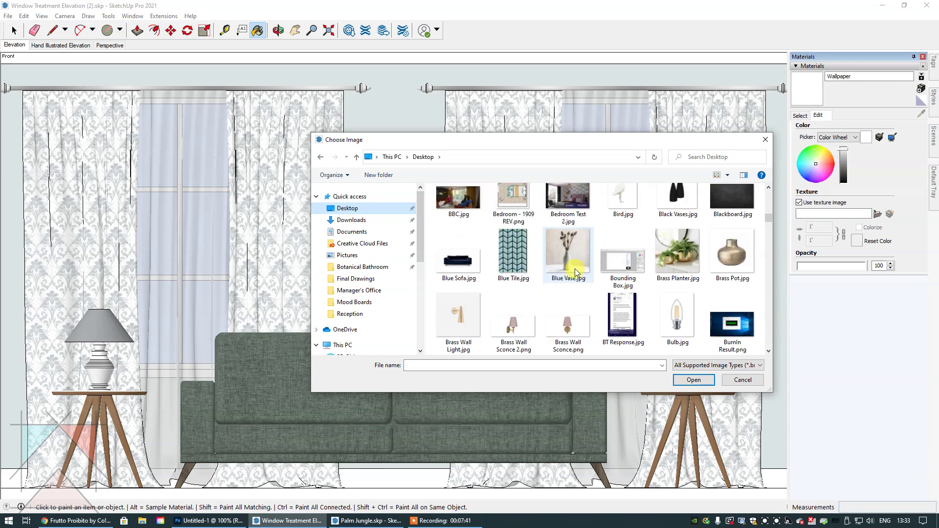
pyautogui.scroll(-1, 577, 272)
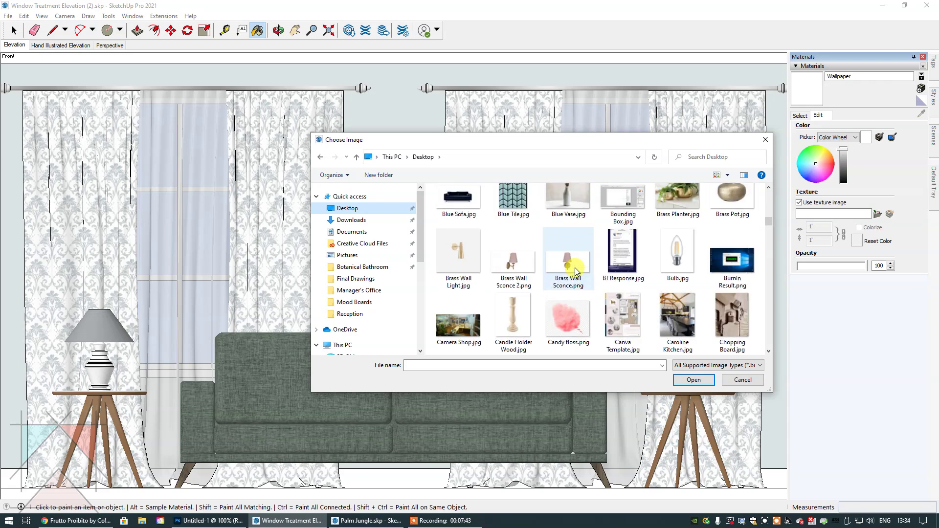
pyautogui.scroll(-1, 576, 272)
pyautogui.click(458, 311)
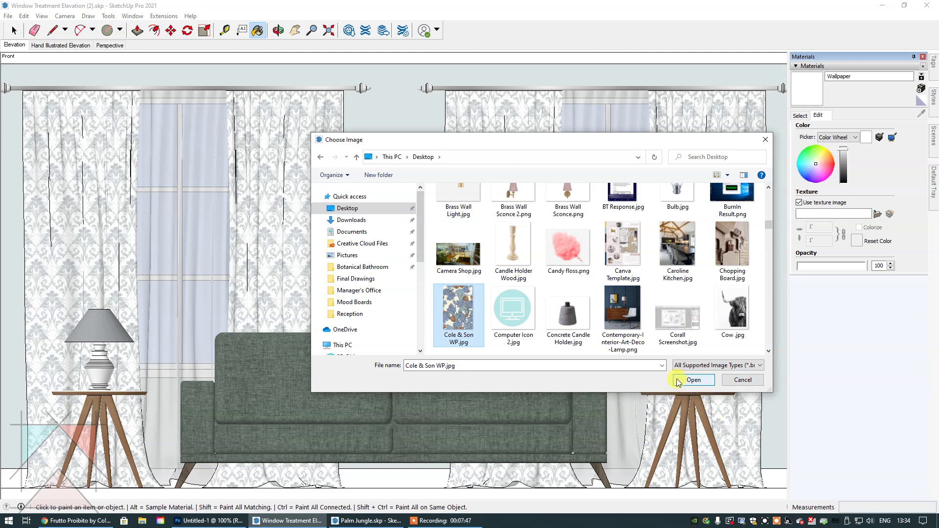
pyautogui.click(692, 380)
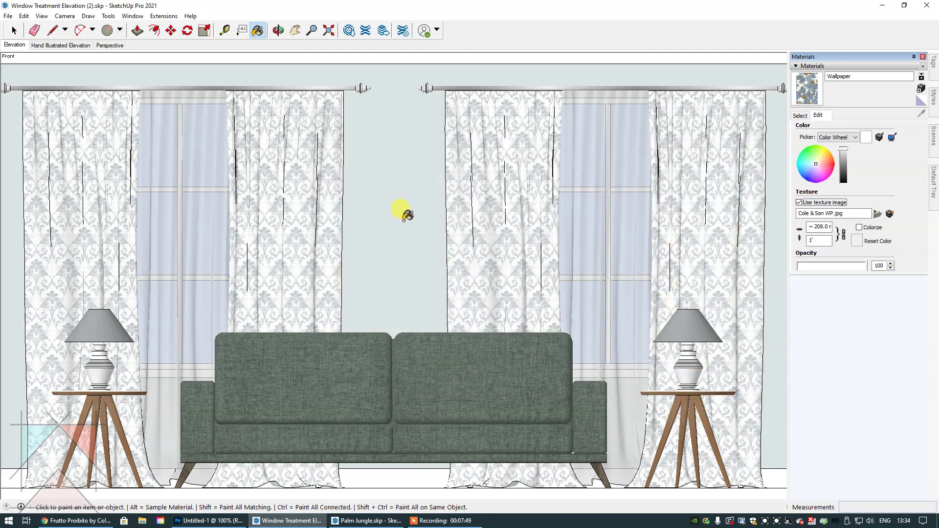
# Paint the back wall with the Wallpaper material and erase the right and left curtains
pyautogui.click(435, 238)
pyautogui.click(14, 31)
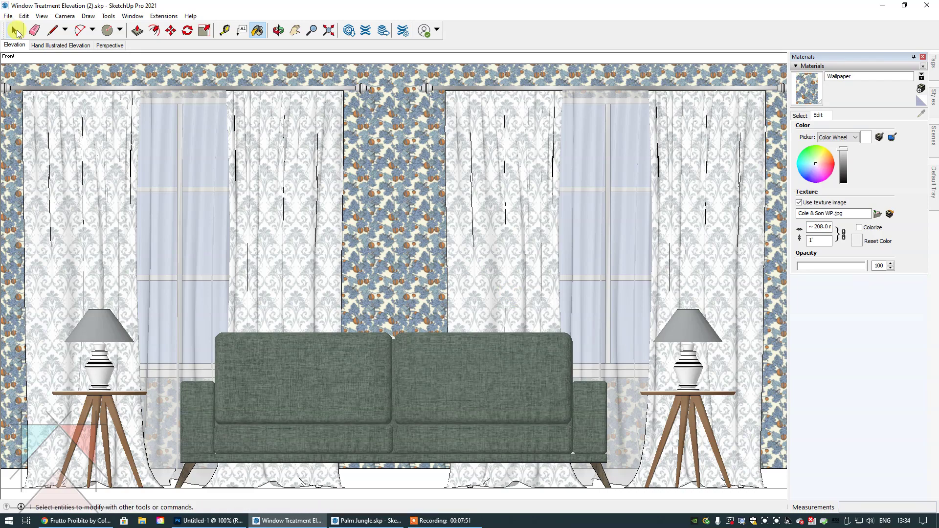
pyautogui.rightClick(486, 172)
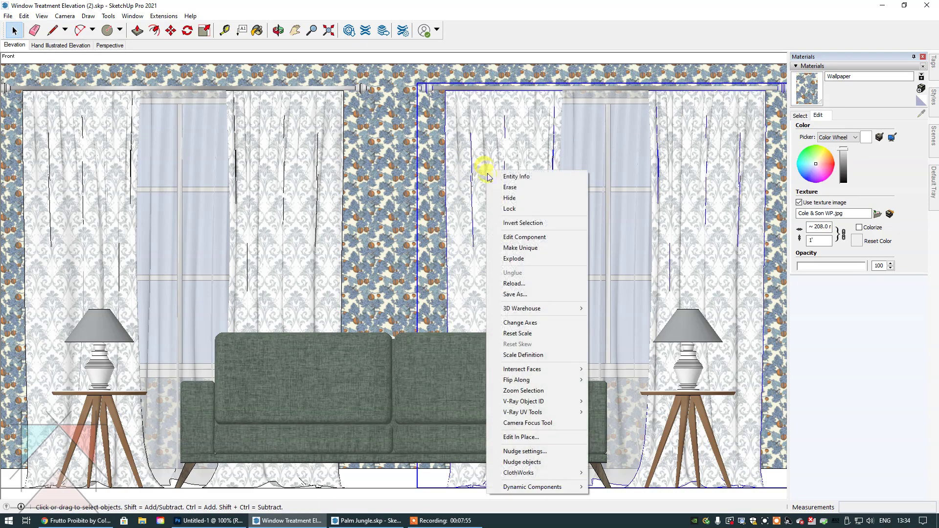
pyautogui.click(494, 199)
pyautogui.rightClick(303, 184)
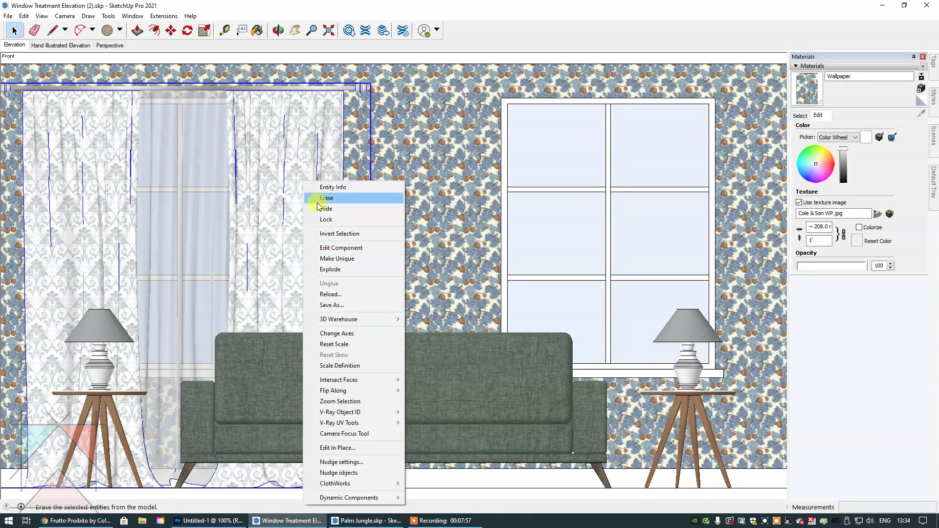
pyautogui.click(318, 209)
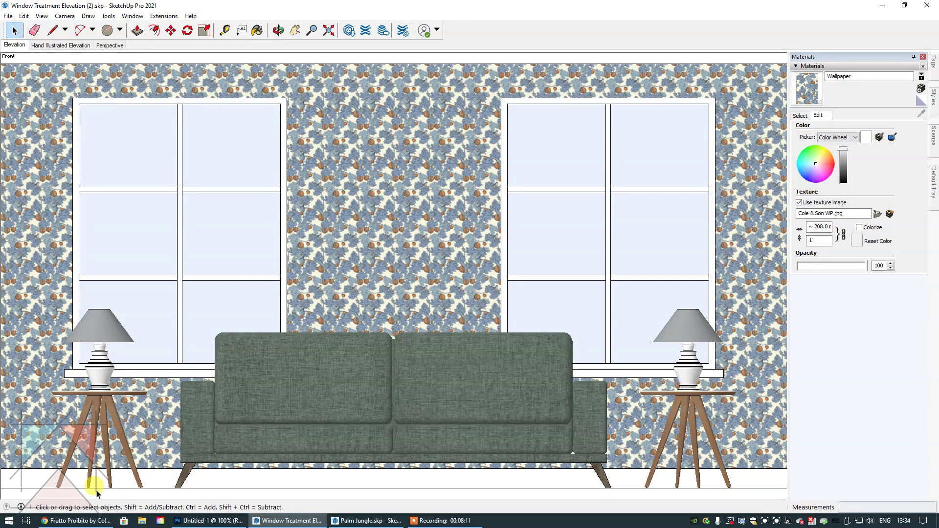
# Browse the Frutto Proibito images on the Jane Clayton page in Chrome, then return to SketchUp
pyautogui.click(76, 521)
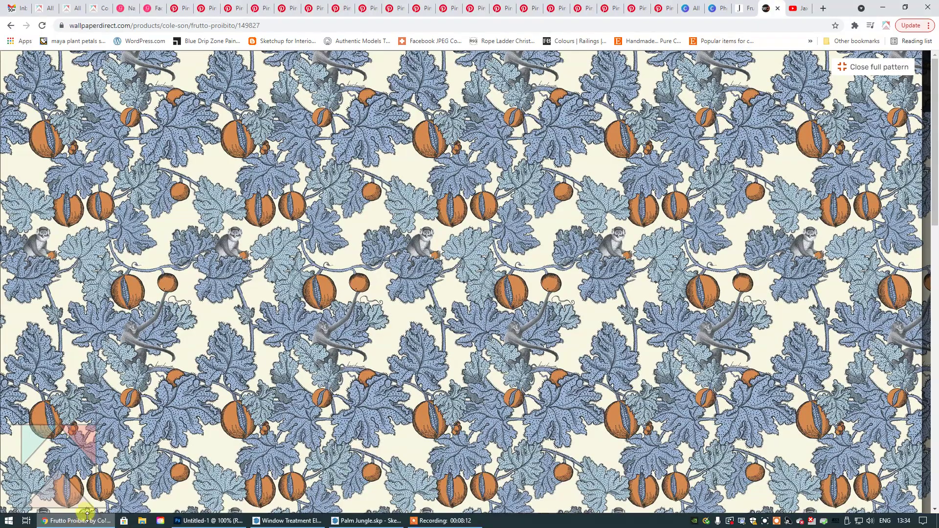
pyautogui.click(877, 66)
pyautogui.click(743, 8)
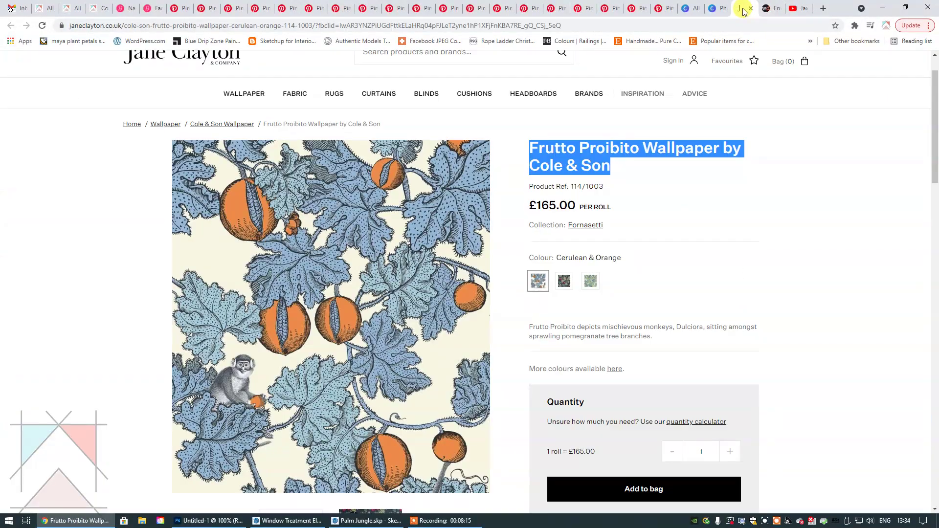
pyautogui.scroll(-1, 849, 236)
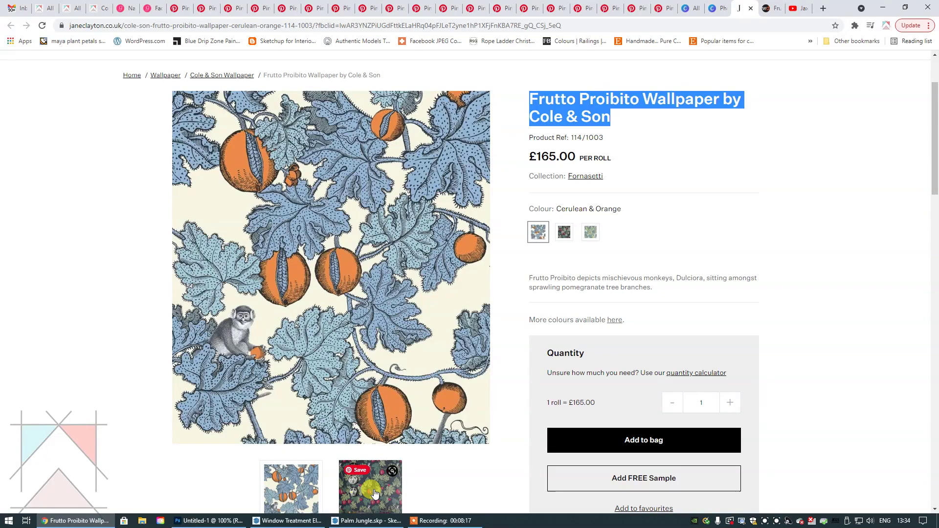
pyautogui.click(375, 493)
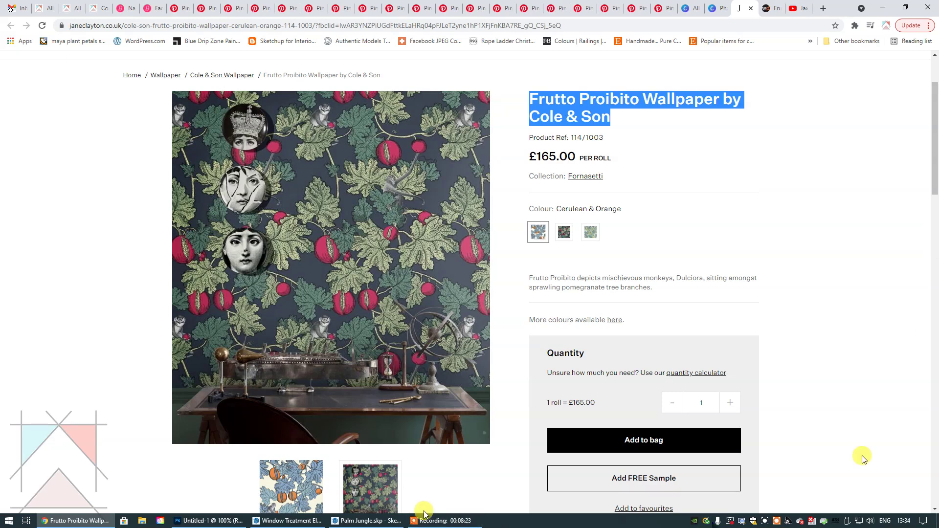
pyautogui.click(304, 523)
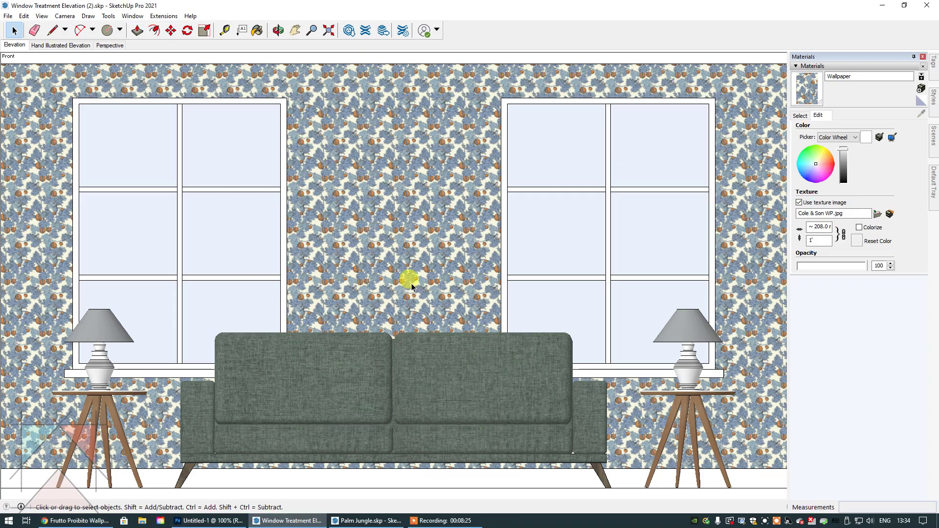
# Frame the central wallpaper and tape-measure one vertical pattern repeat at about 306 mm
pyautogui.scroll(3, 412, 272)
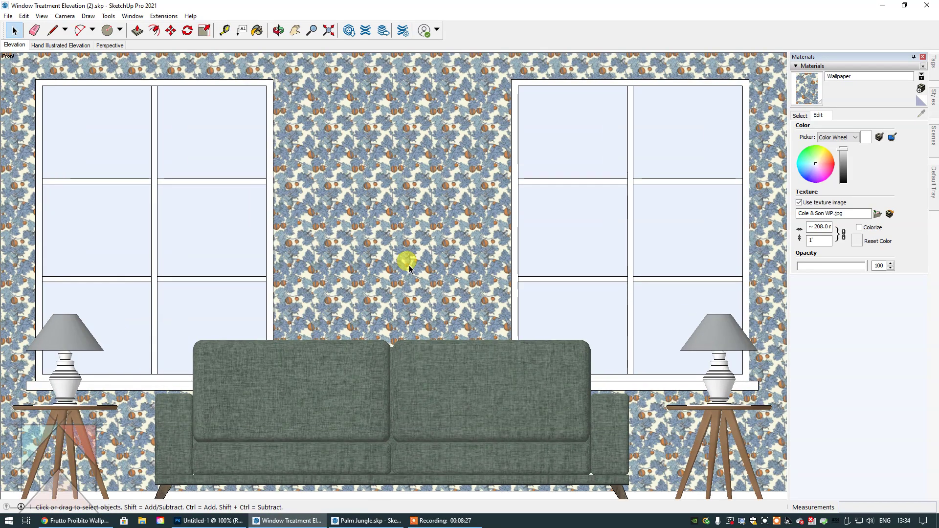
pyautogui.scroll(1, 410, 268)
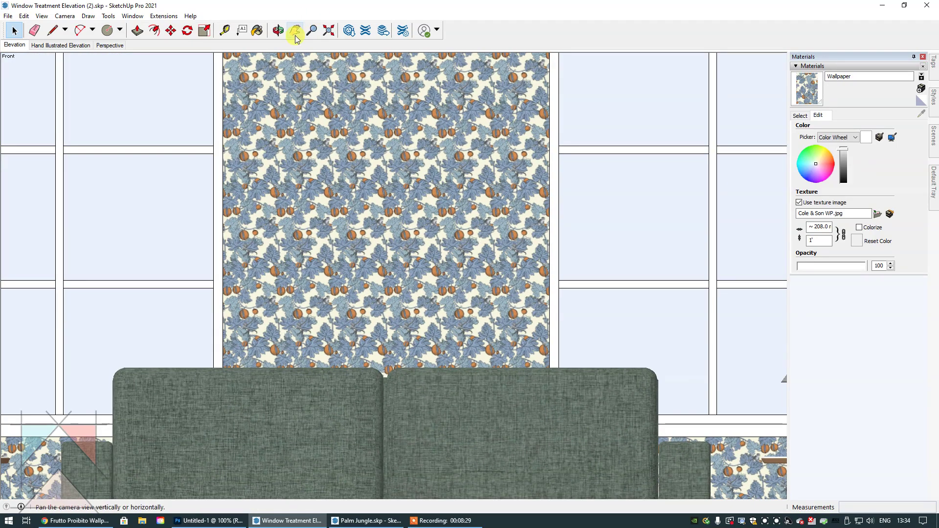
pyautogui.click(295, 30)
pyautogui.moveTo(405, 151); pyautogui.dragTo(399, 210)
pyautogui.scroll(2, 393, 205)
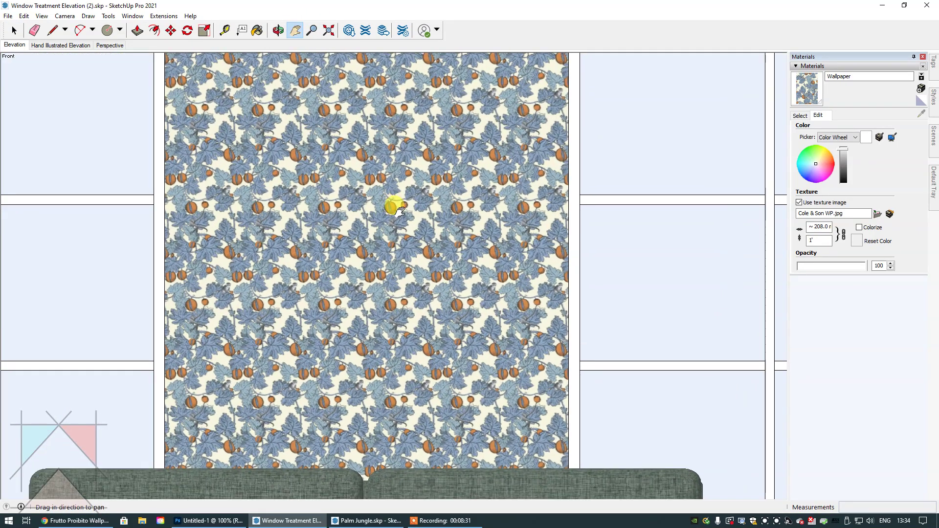
pyautogui.click(225, 31)
pyautogui.click(225, 31)
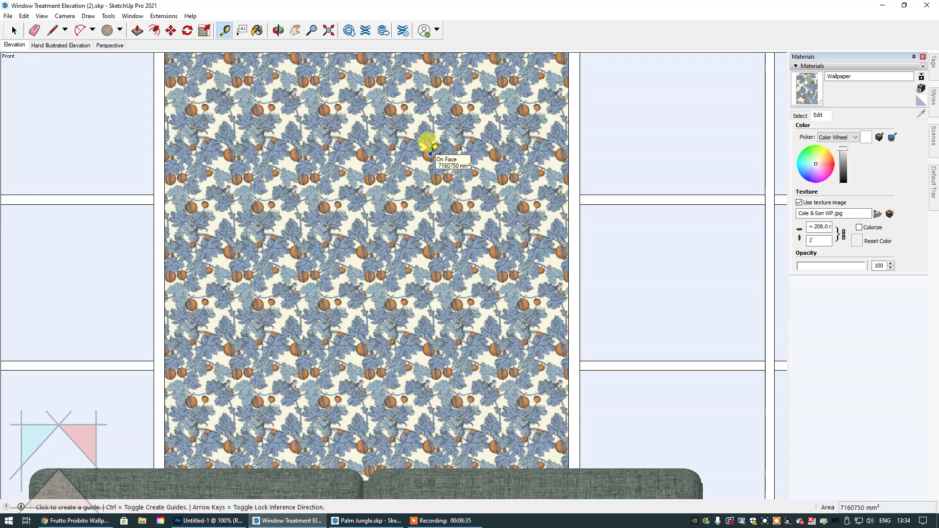
pyautogui.click(431, 154)
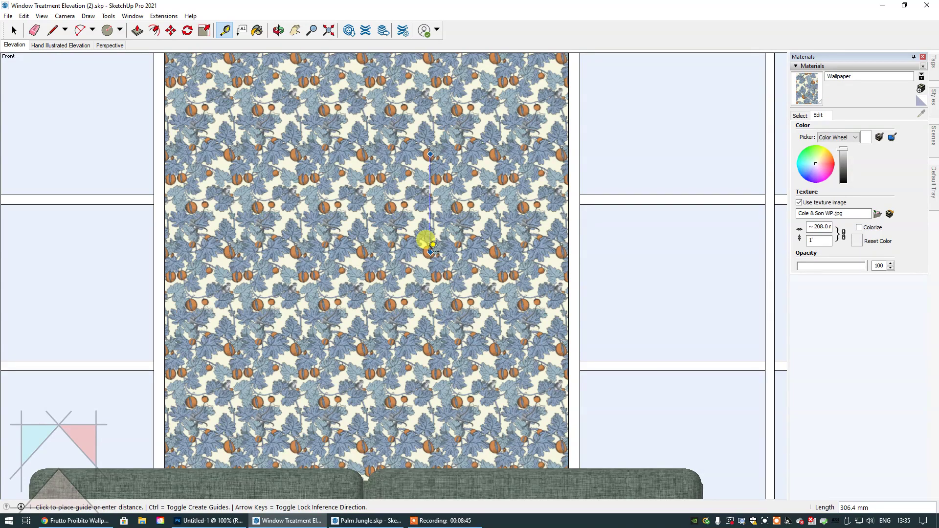
pyautogui.click(76, 520)
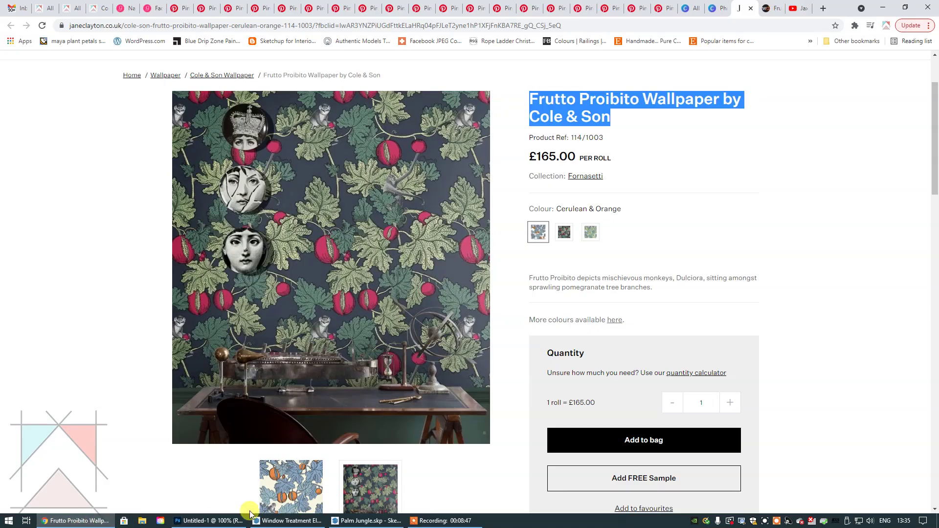
# Expand Product Details to read the 76 cm repeat and 52 cm width, then return to SketchUp
pyautogui.scroll(-5, 605, 368)
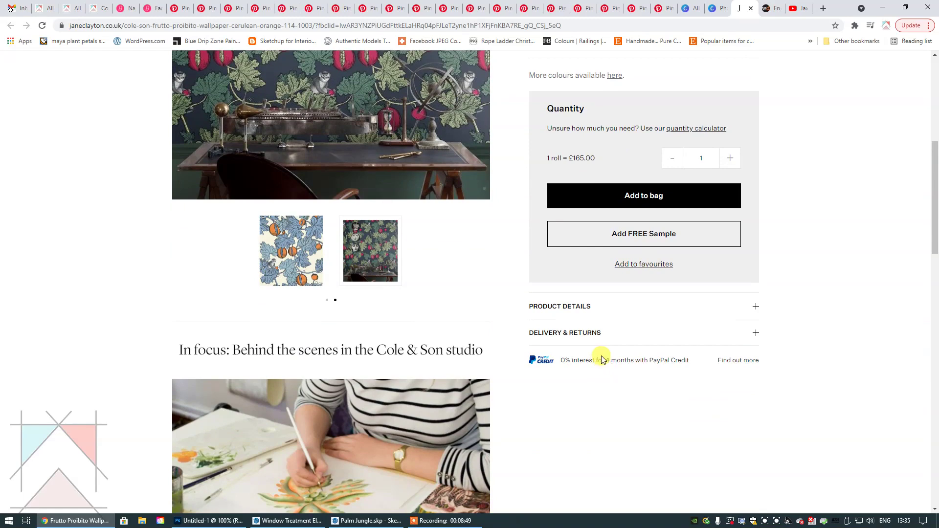
pyautogui.click(582, 305)
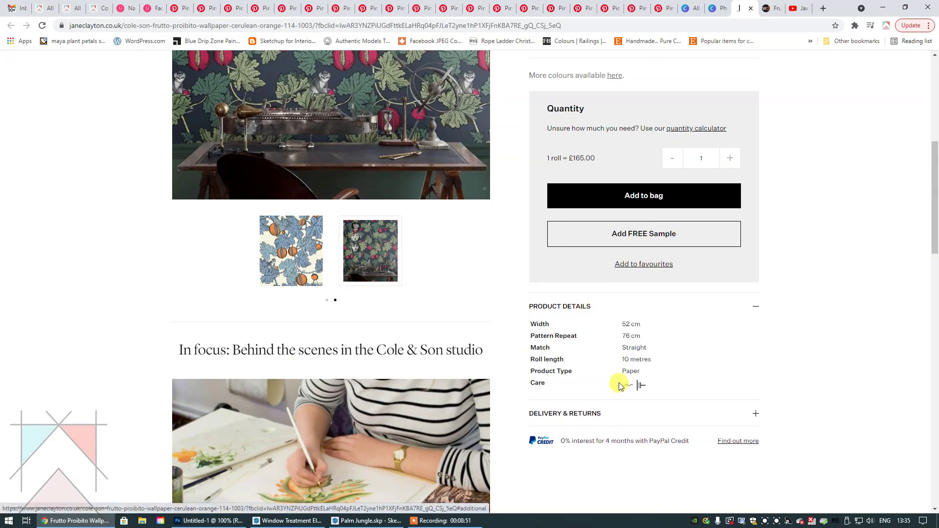
pyautogui.scroll(1, 620, 383)
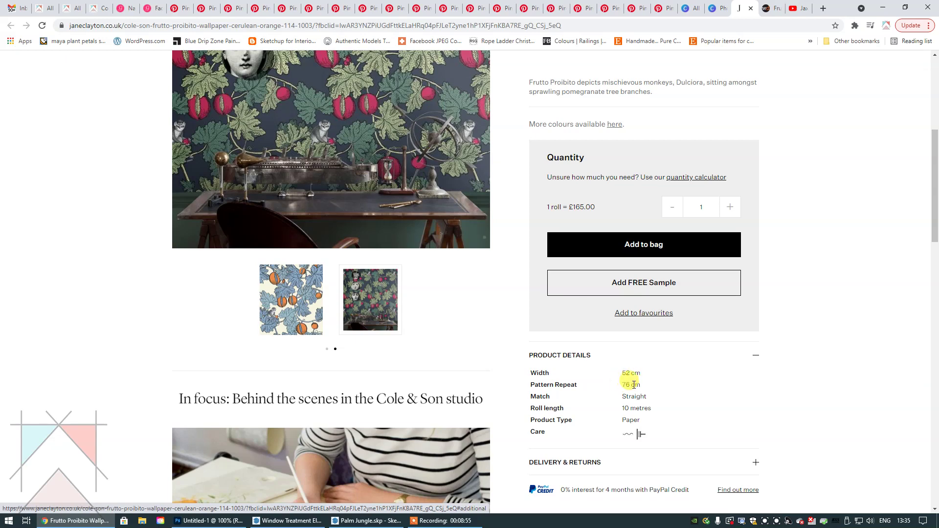
pyautogui.click(284, 522)
pyautogui.press('space')
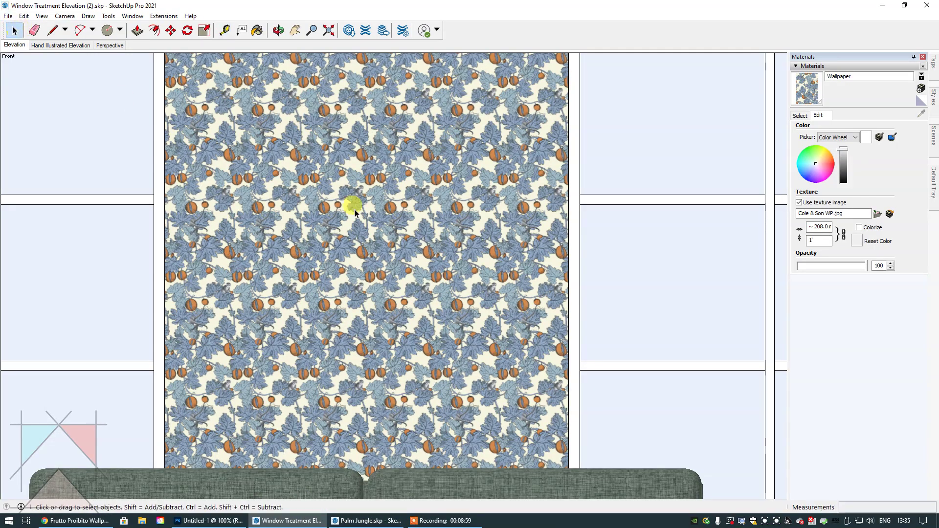
# Set the Wallpaper texture height to 760 mm, then go back to the Elevation scene
pyautogui.click(810, 240)
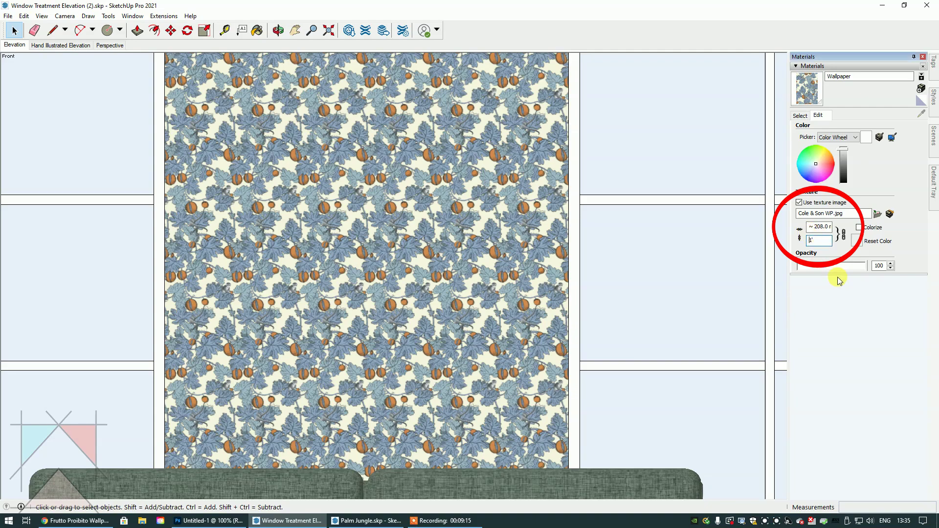
pyautogui.write('76')
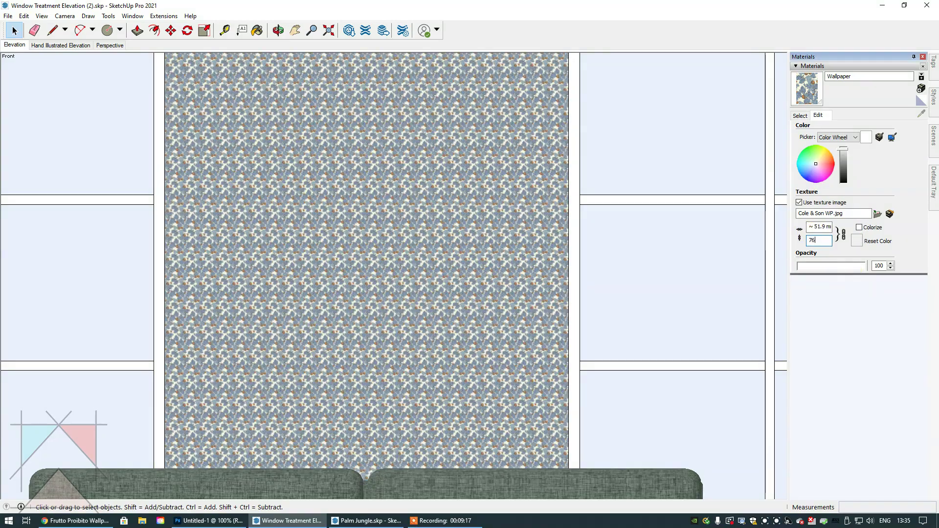
pyautogui.write('0')
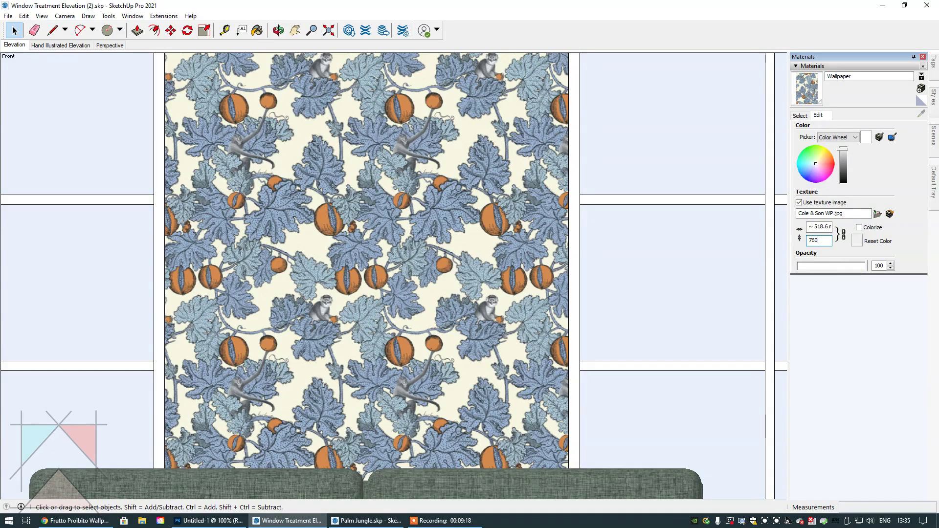
pyautogui.click(13, 30)
pyautogui.click(14, 44)
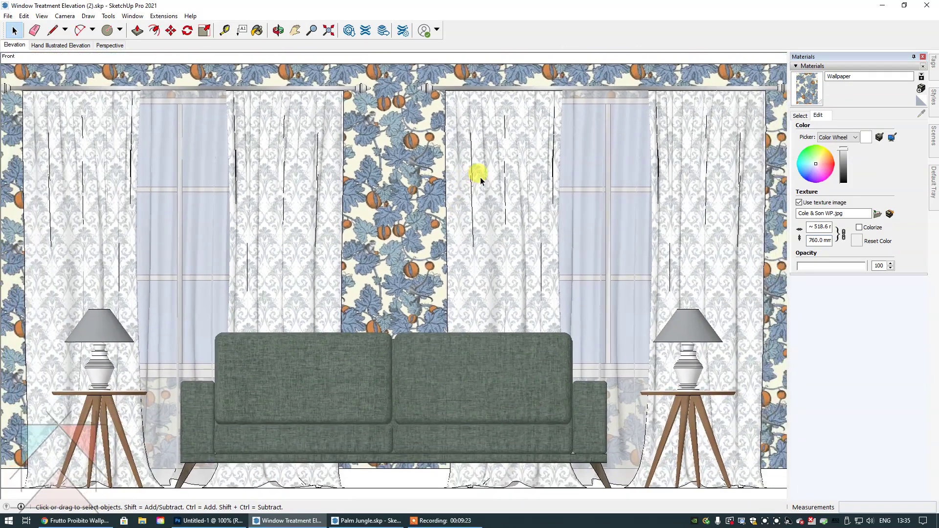
# Sample the Curtain Fabric and untick its texture image so the curtains turn plain white
pyautogui.rightClick(481, 180)
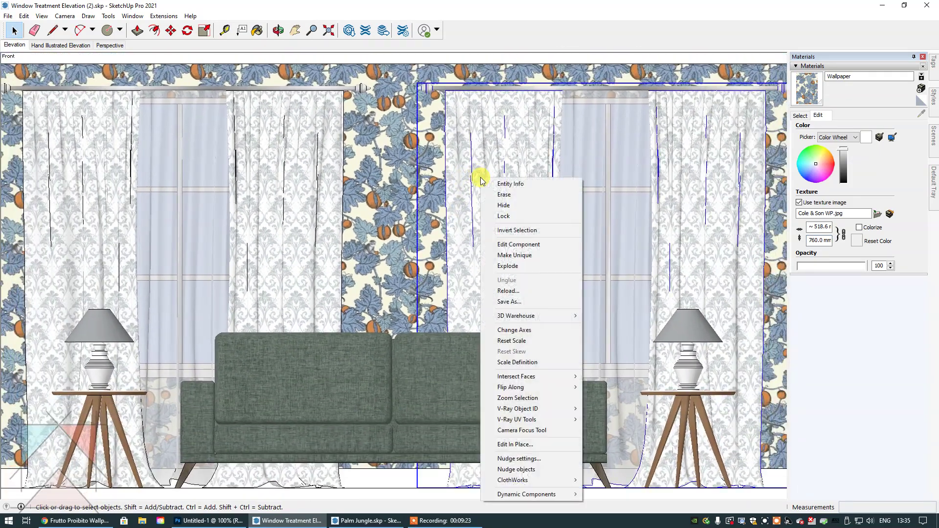
pyautogui.click(485, 146)
pyautogui.click(800, 116)
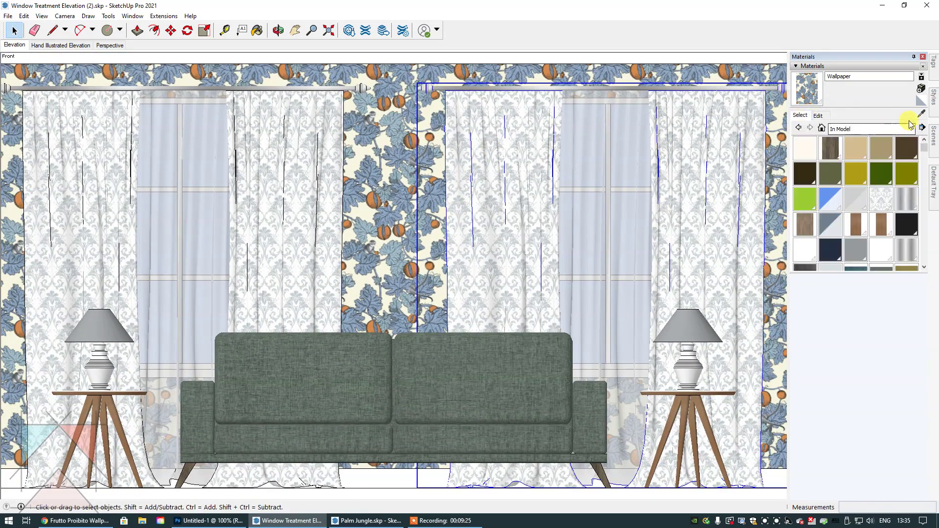
pyautogui.click(921, 114)
pyautogui.click(503, 196)
pyautogui.click(816, 115)
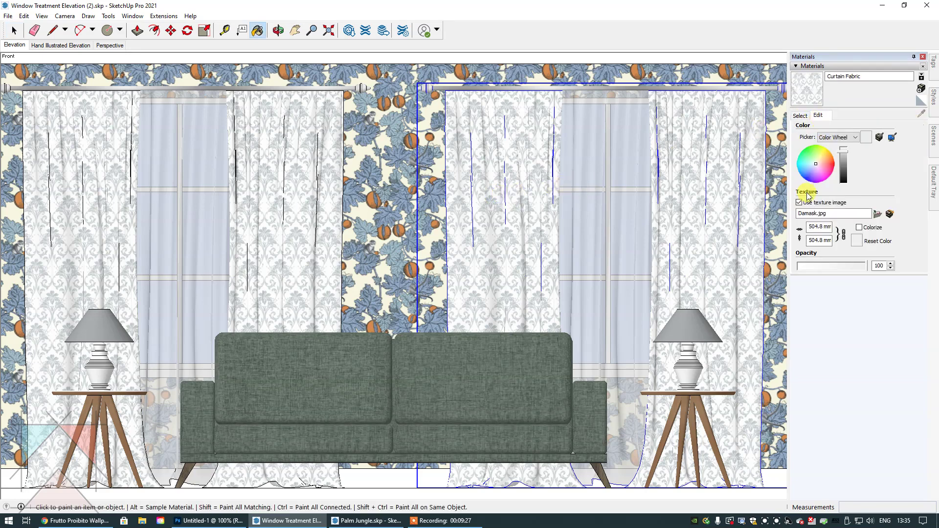
pyautogui.click(799, 202)
pyautogui.click(13, 31)
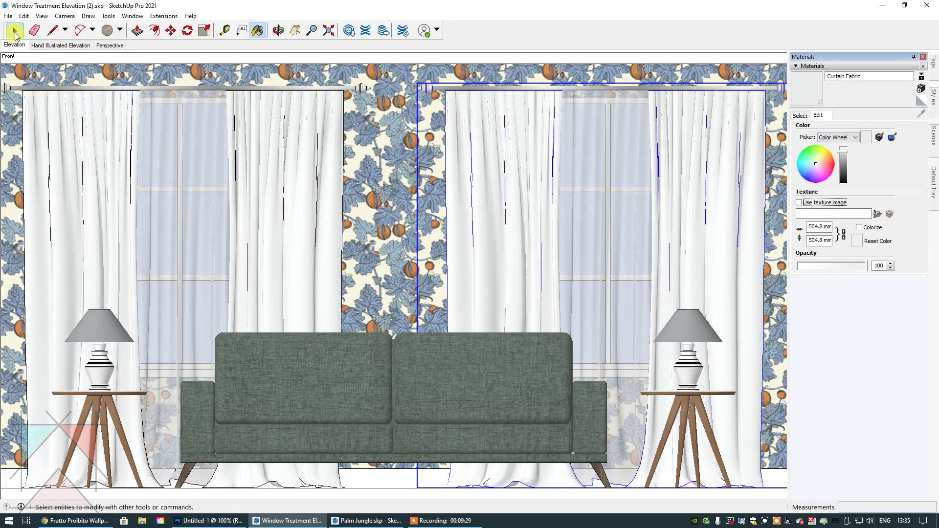
pyautogui.click(347, 491)
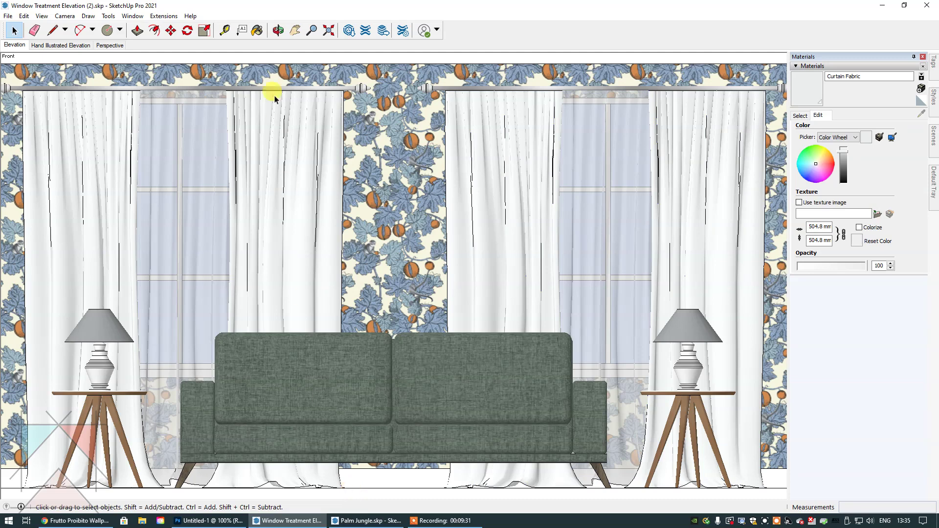
# Tape-measure one wallpaper repeat at 760.9 mm and auto-hide the Materials tray
pyautogui.click(224, 31)
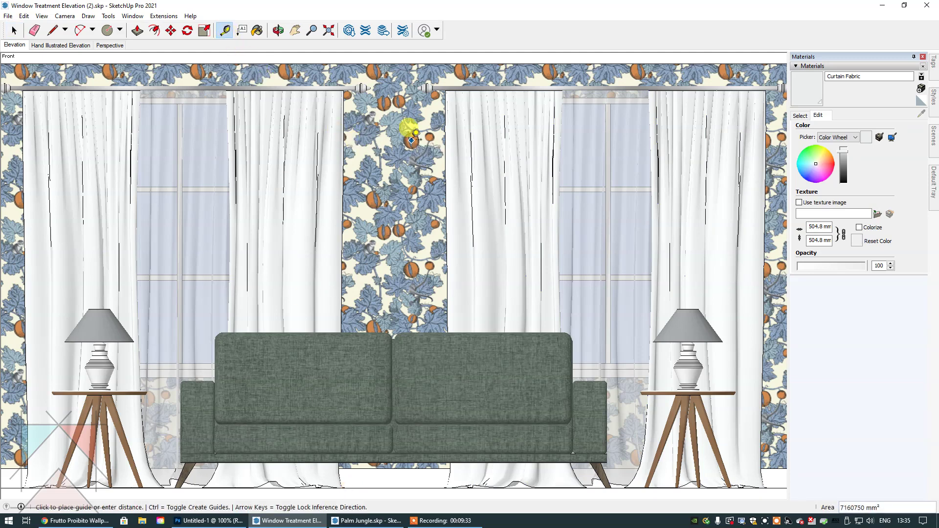
pyautogui.click(414, 133)
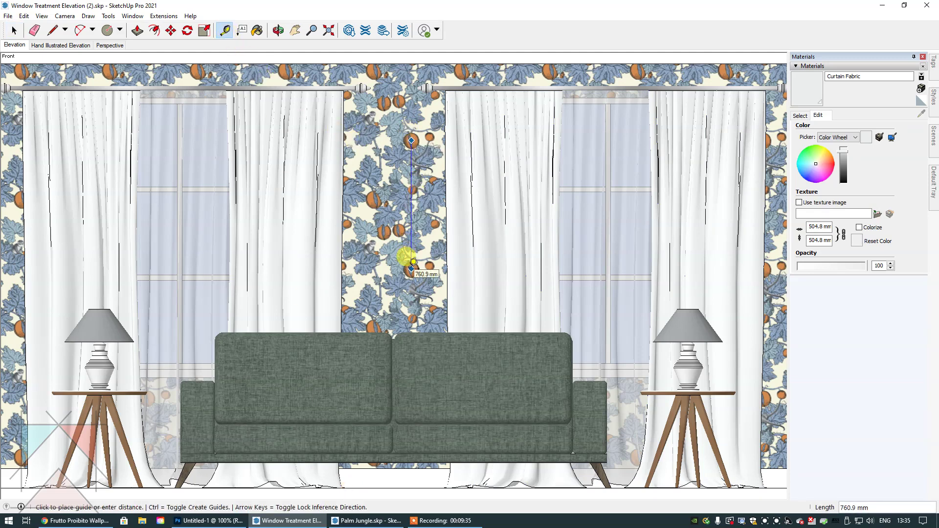
pyautogui.click(13, 30)
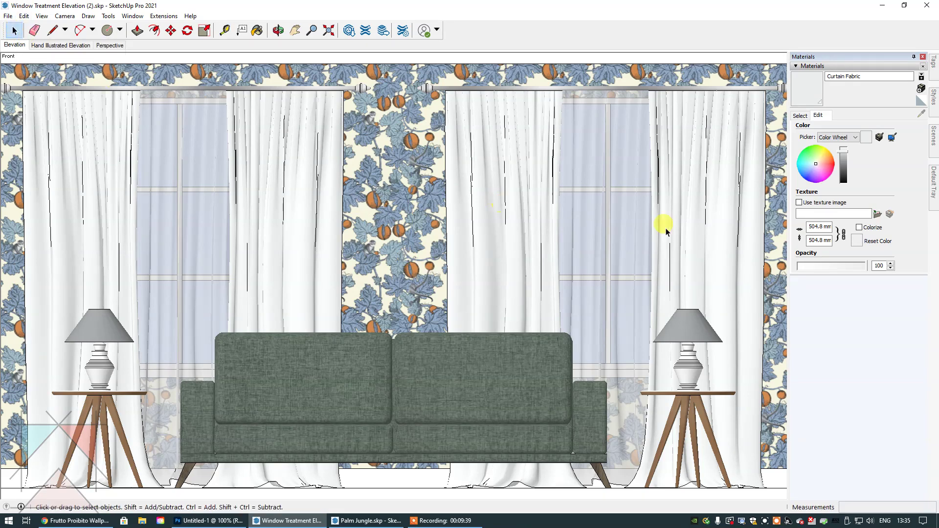
pyautogui.click(914, 57)
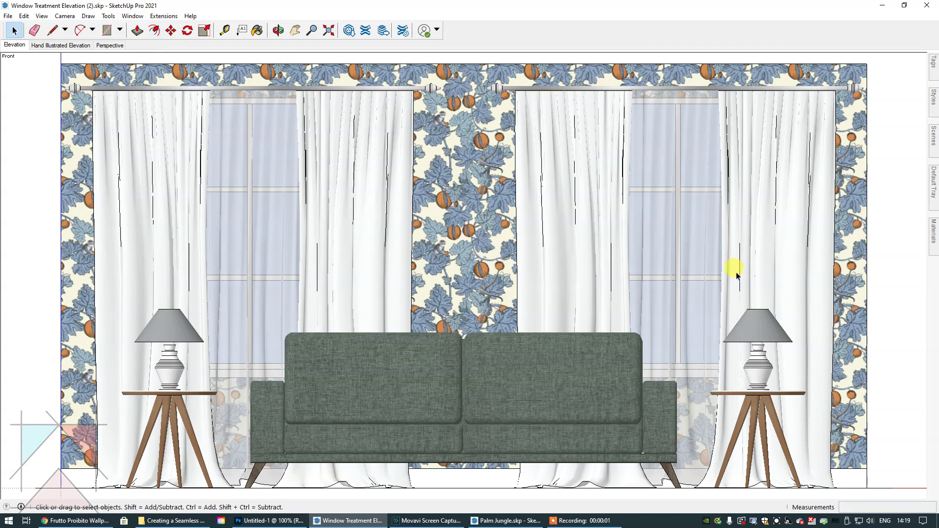
# Switch to the Palm Jungle.skp vanity elevation with the same fig wallpaper
pyautogui.click(509, 520)
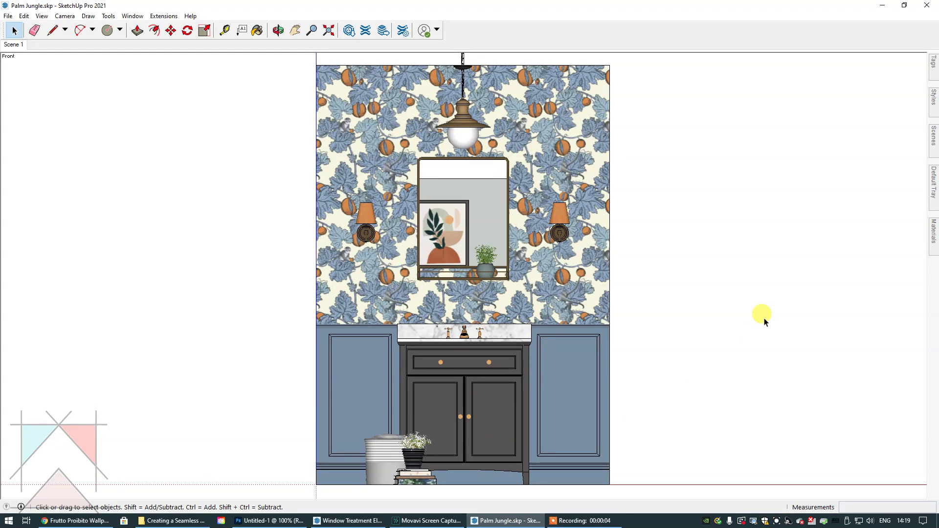